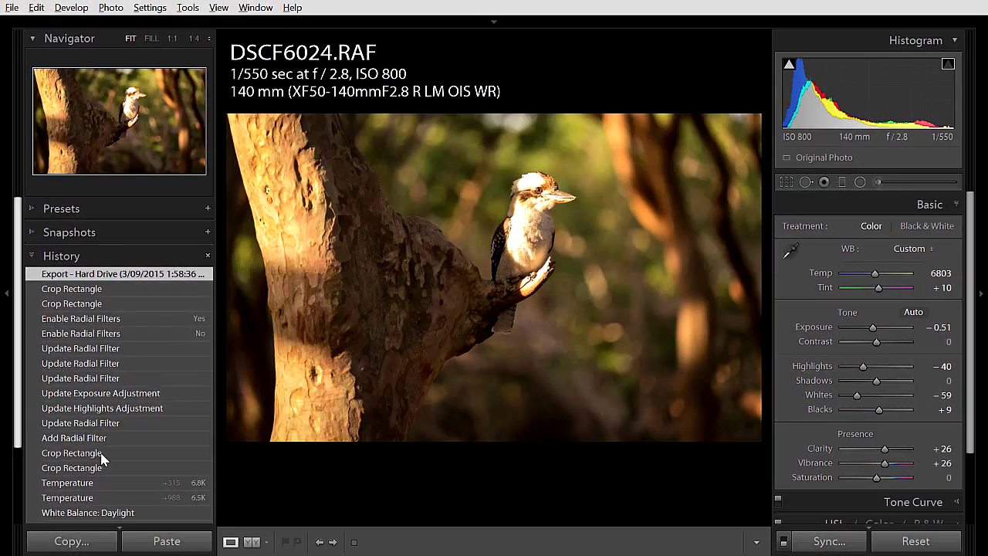
Revert DSCF6024.RAF to its original Import history state and turn on the highlight clipping overlay
scroll(92, 486, down, 3)
click(109, 490)
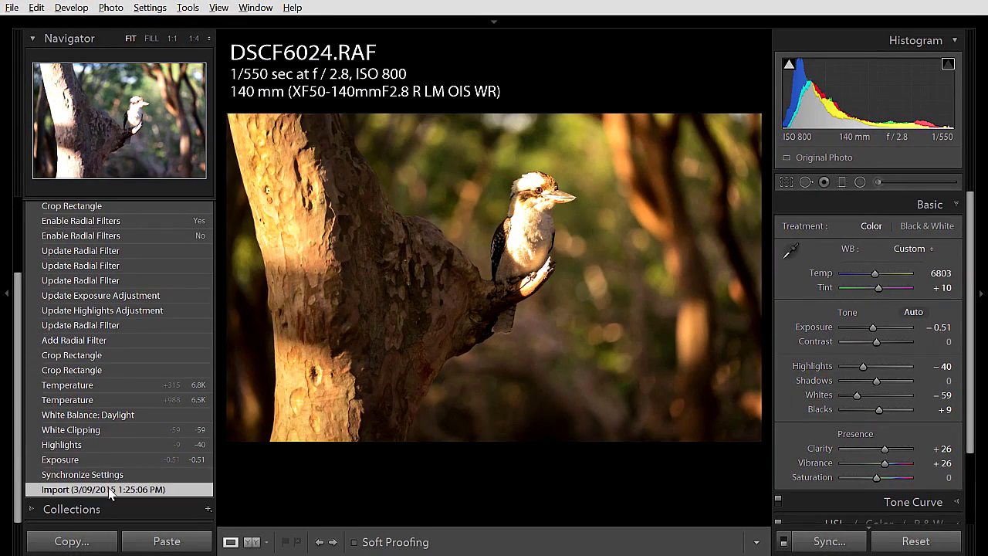
key(j)
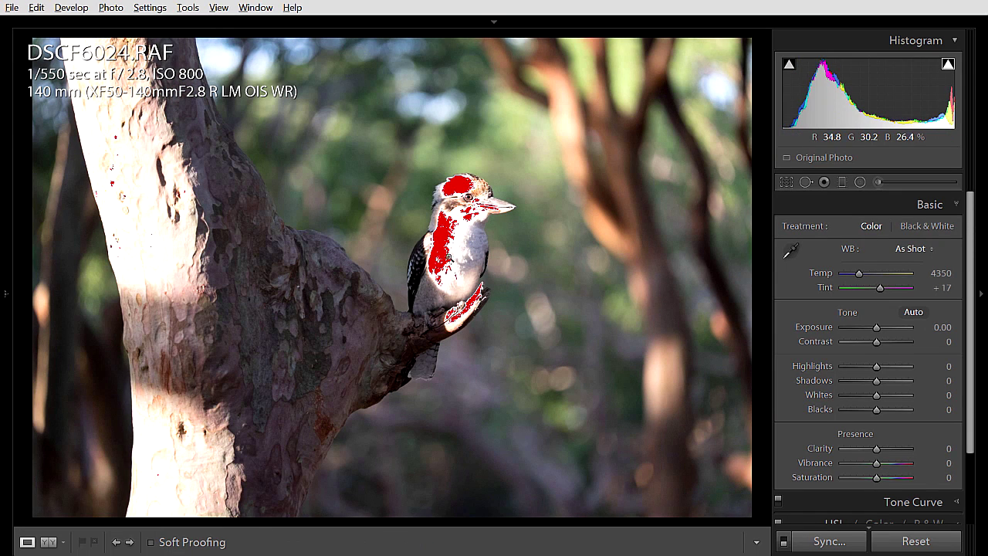
click(948, 65)
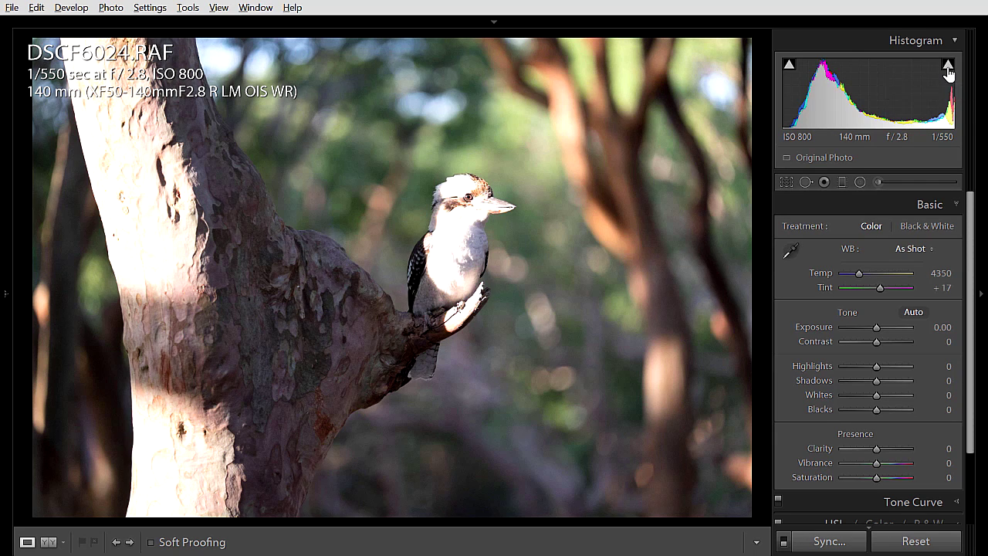
click(948, 69)
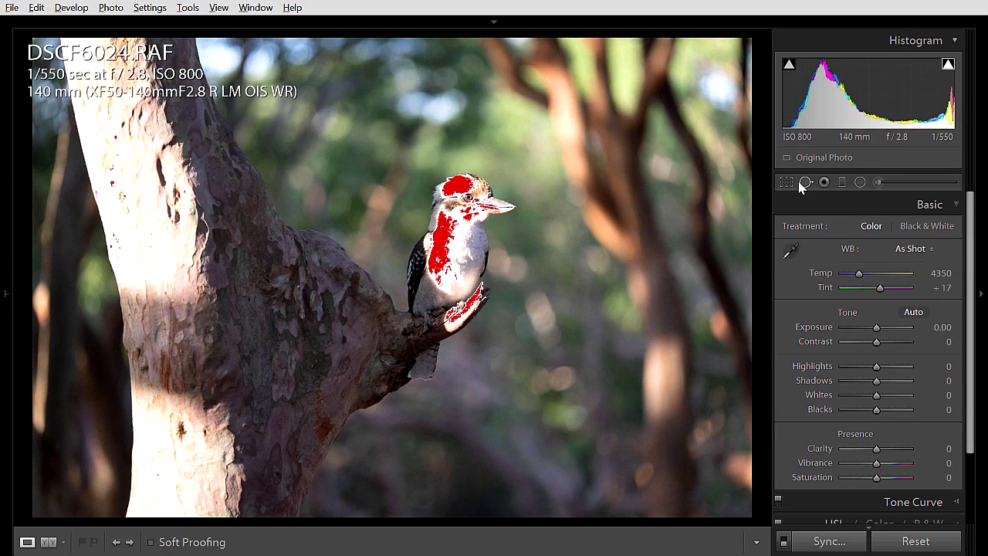
Apply the Daylight white balance preset, then fine-tune Temp to 6173 and Tint to -1
click(921, 274)
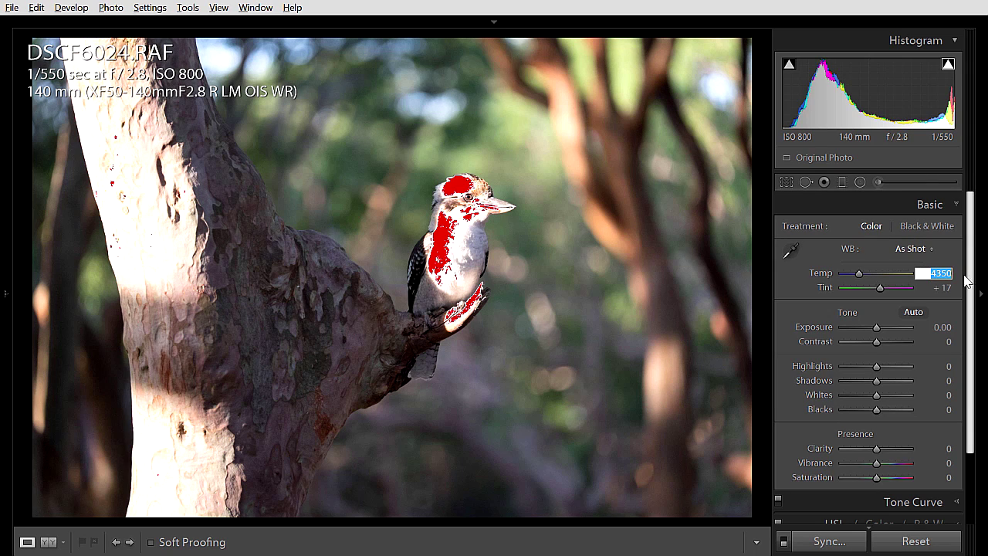
click(926, 252)
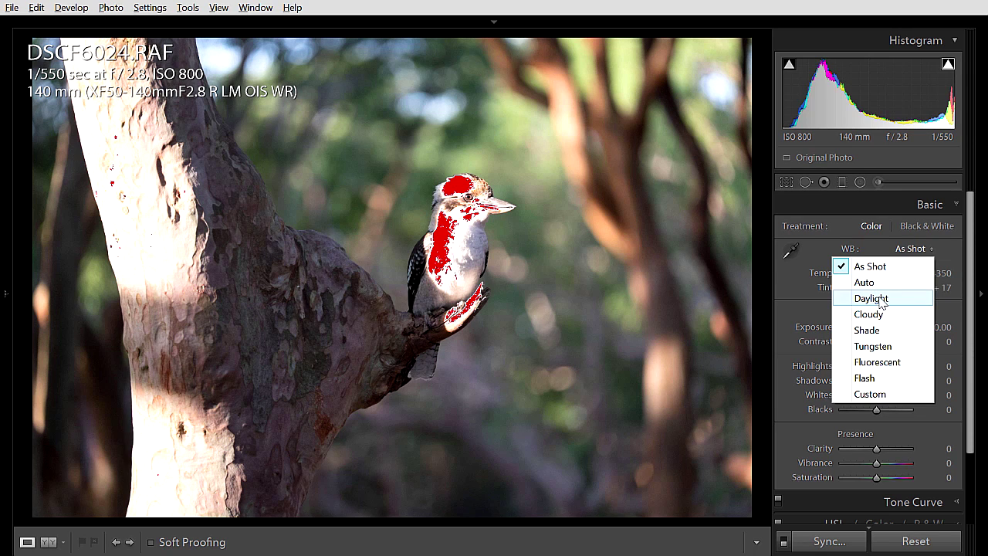
click(880, 303)
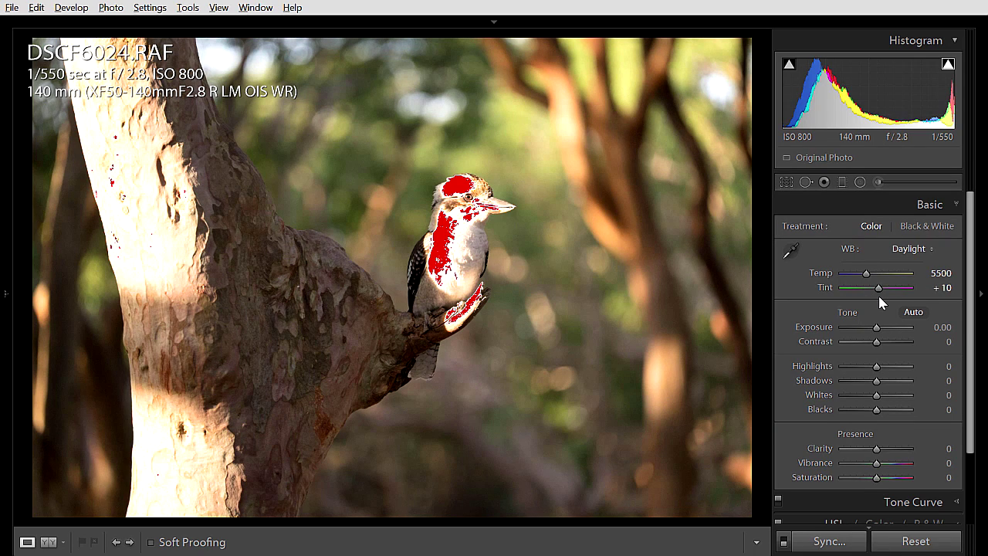
drag(867, 277, 875, 292)
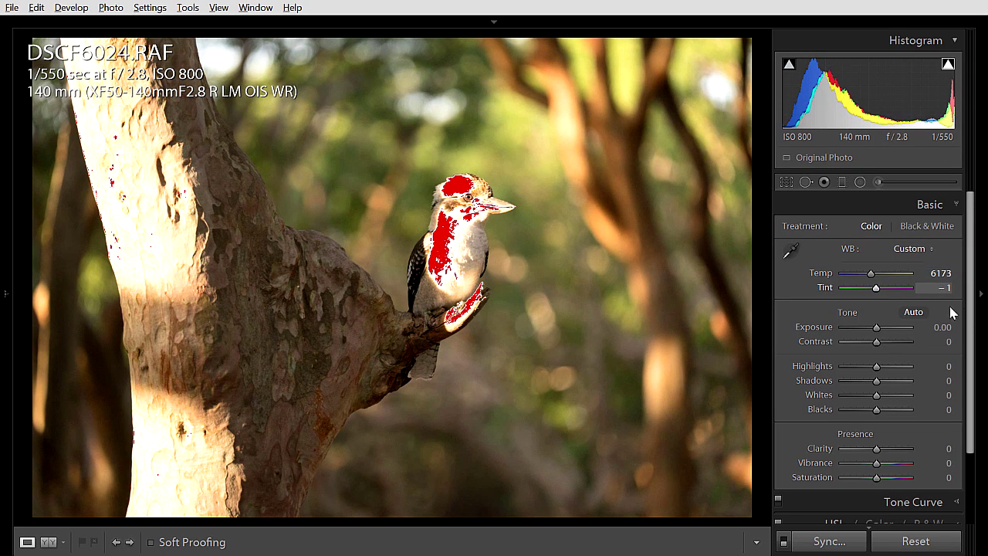
Lower the Exposure to -0.67 and auto-set the Blacks to +9
drag(974, 330, 970, 342)
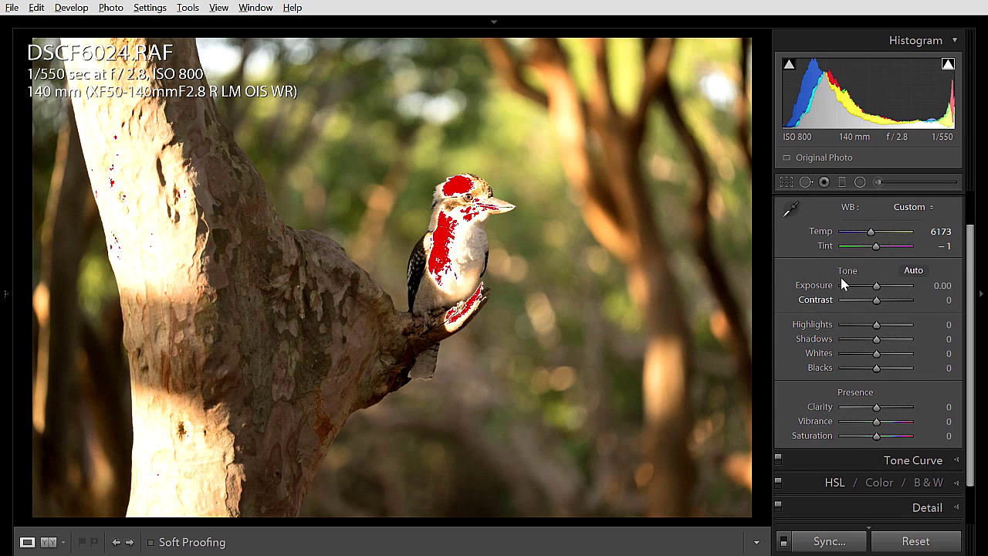
drag(879, 287, 874, 288)
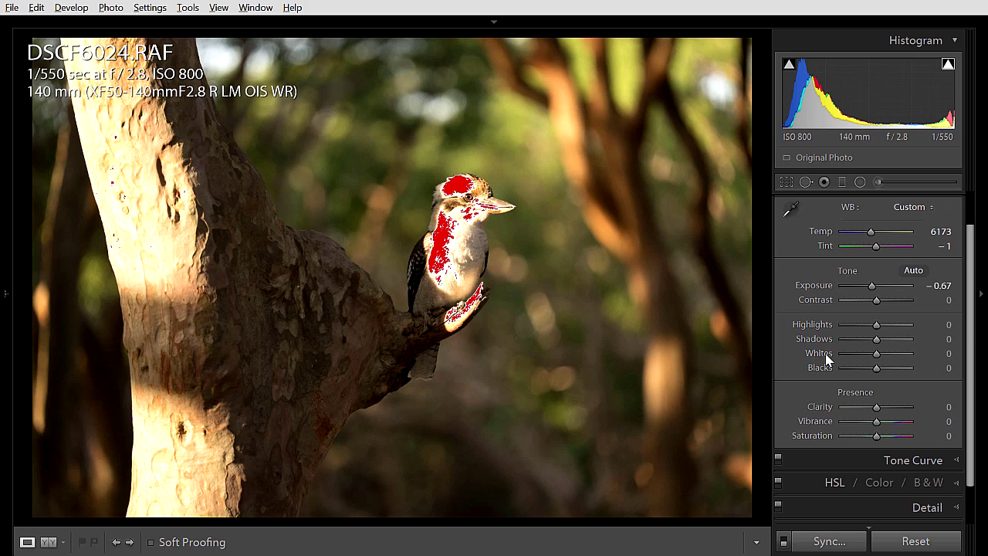
key(shift)
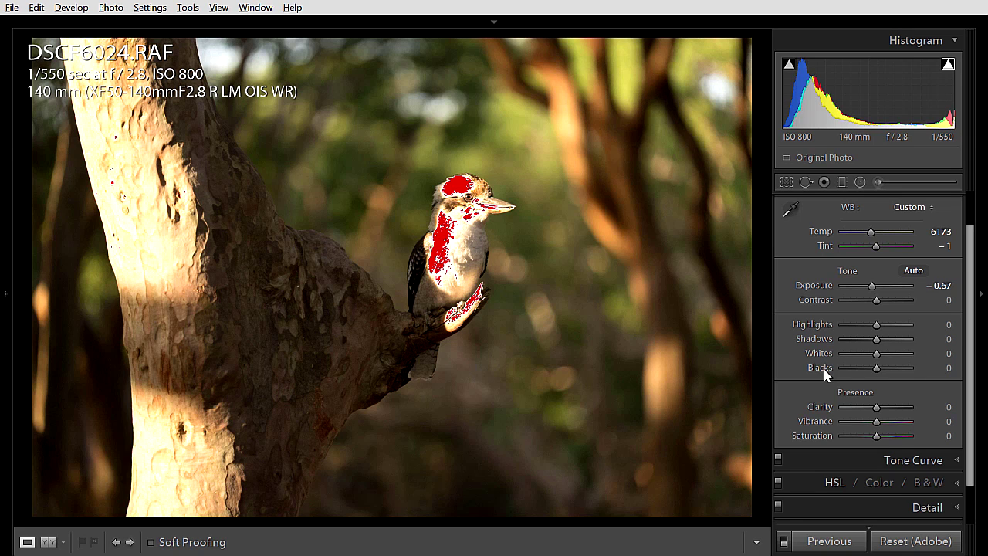
drag(824, 369, 831, 369)
key(shift)
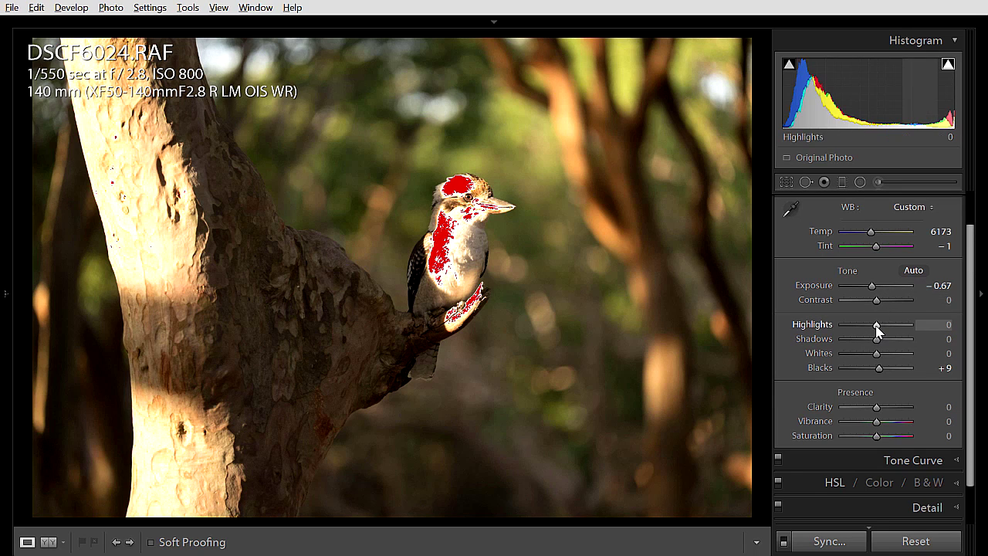
Recover the clipped bright areas by setting Highlights to -24 and Whites to -10
drag(875, 327, 868, 326)
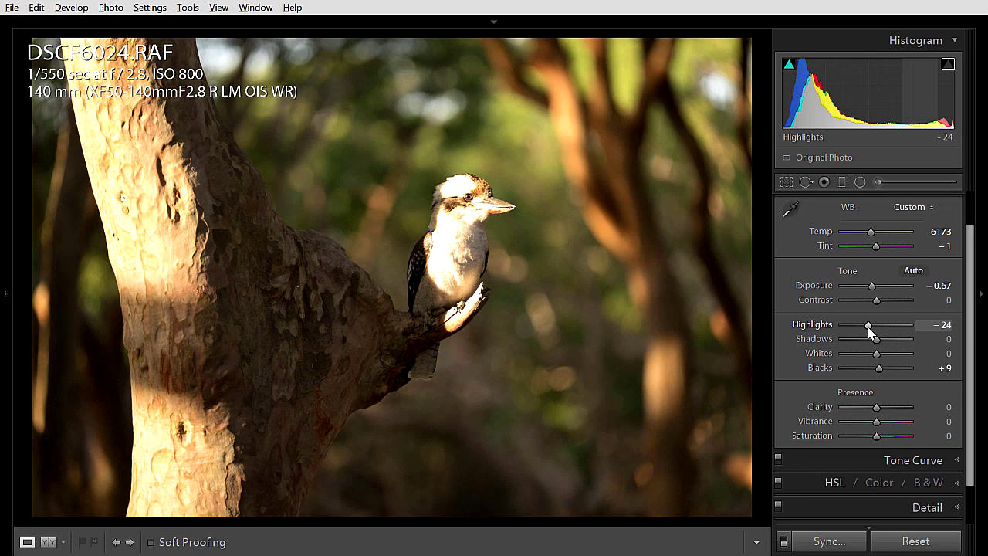
drag(868, 326, 868, 327)
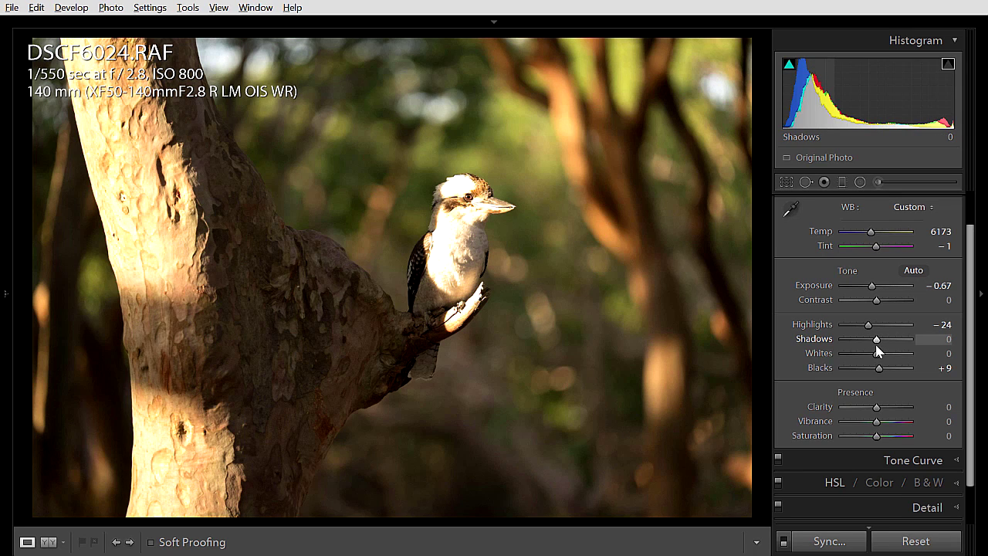
mouse_move(877, 357)
mouse_down()
mouse_move(856, 359)
mouse_move(905, 360)
mouse_move(877, 364)
mouse_up()
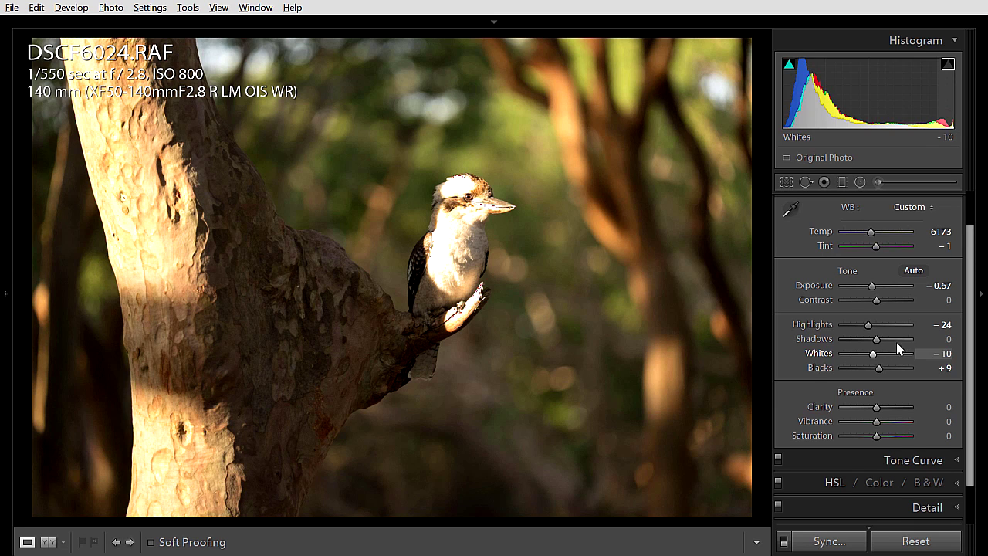
Set the photo's Clarity to +18 and Vibrance to +12
drag(973, 317, 973, 354)
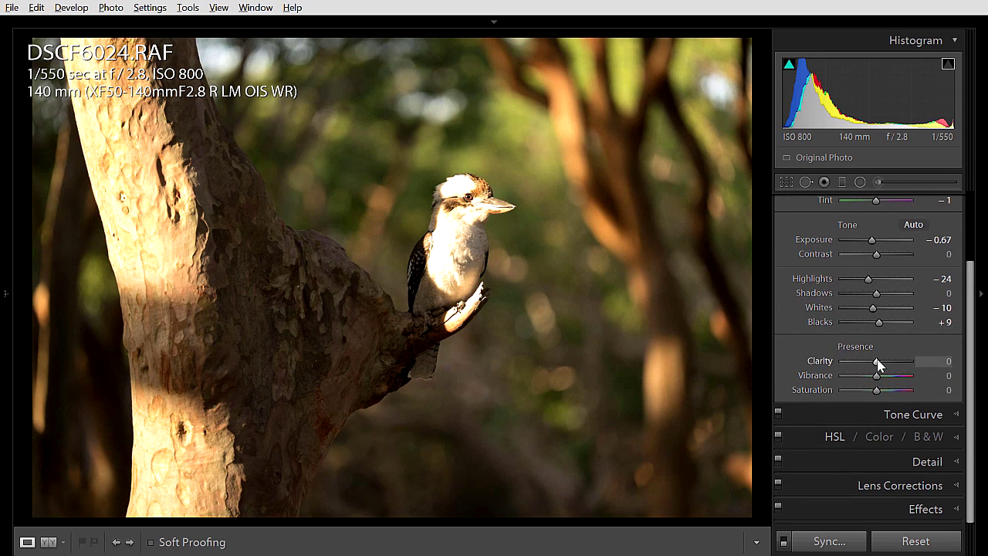
drag(876, 362, 884, 364)
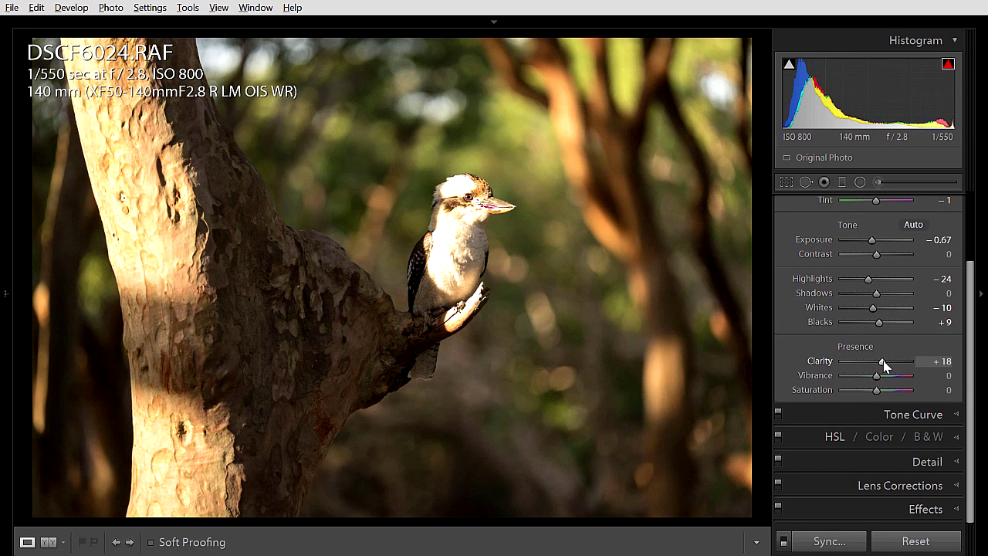
drag(878, 378, 881, 378)
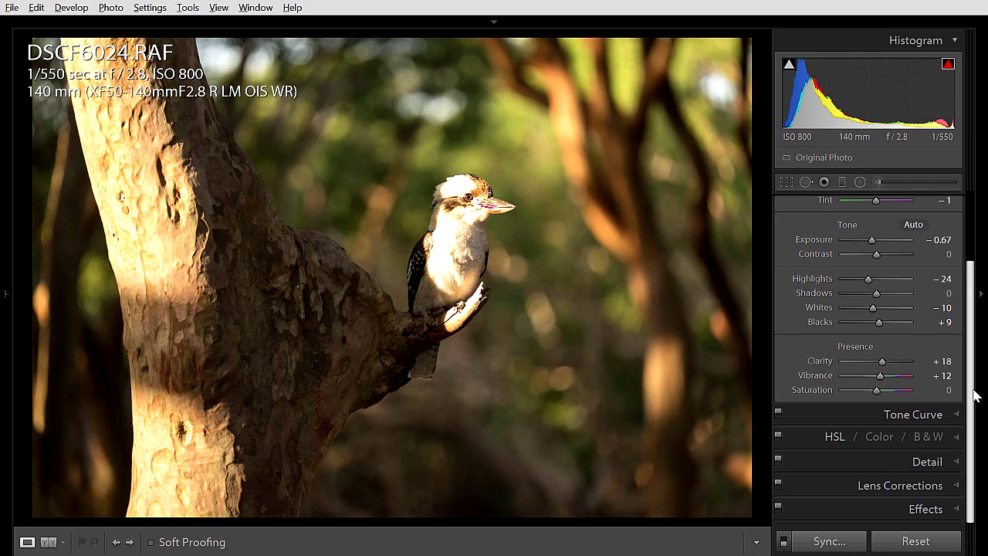
Compare the photo's before and after versions, finishing on the edited version
key(backslash)
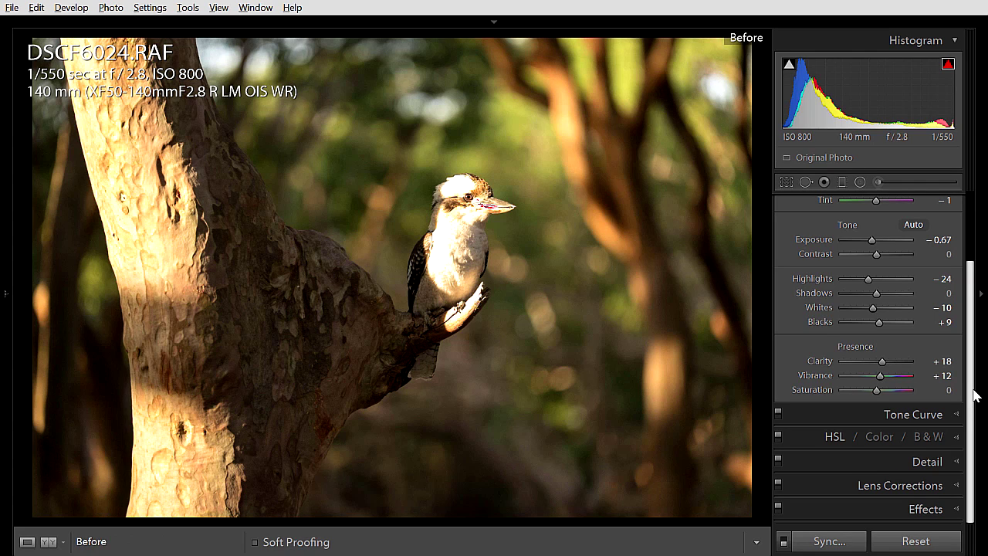
key(backslash)
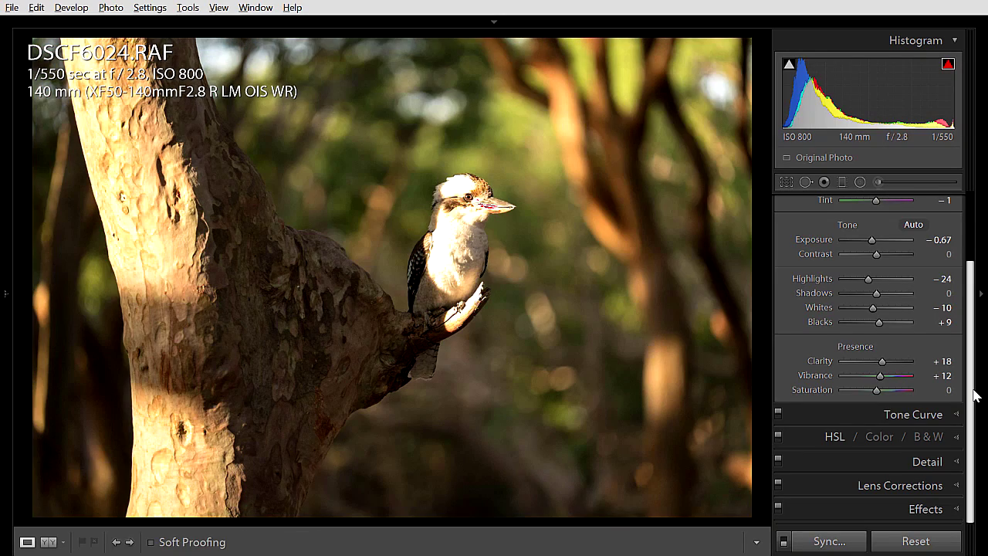
key(backslash)
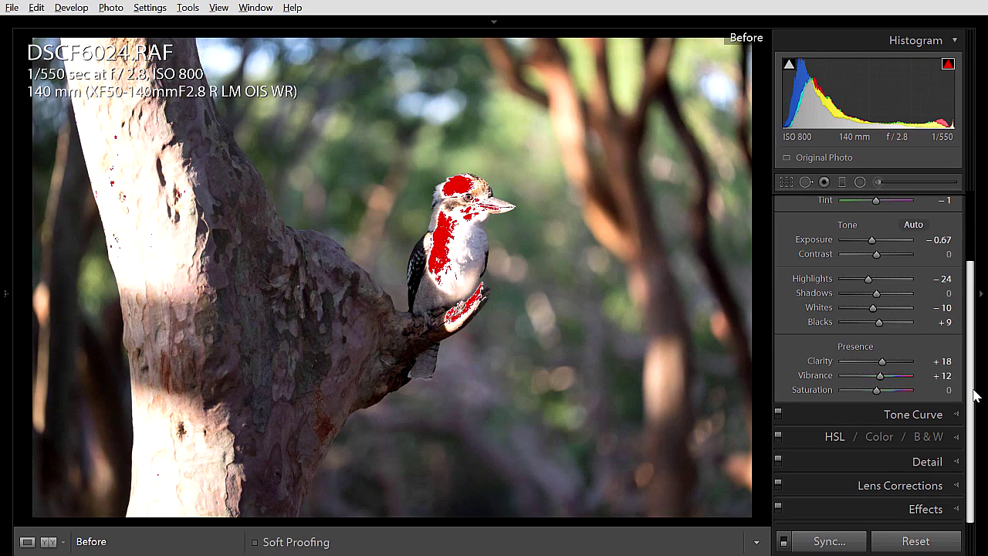
key(backslash)
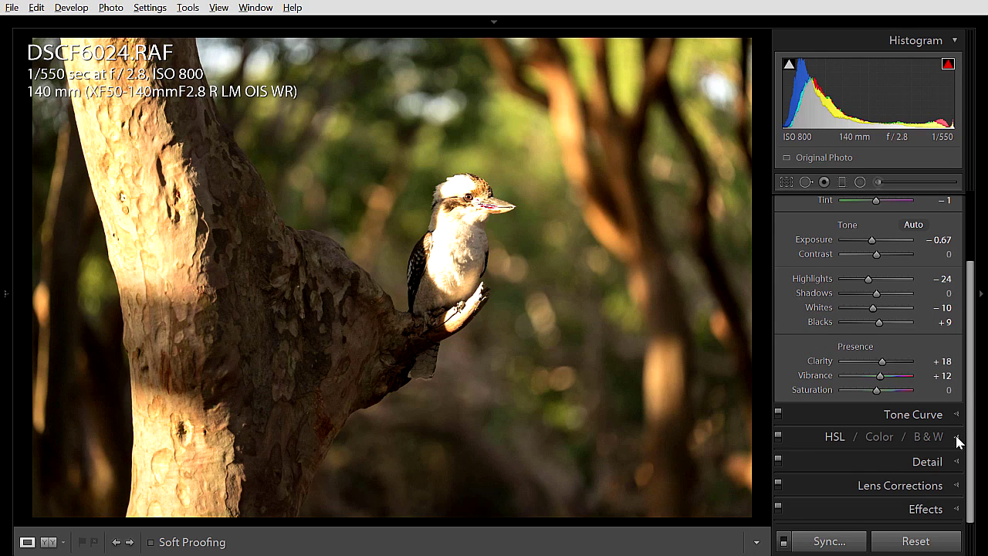
Bring the bird's eye into the Detail preview and set the sharpening Amount to 52
click(958, 461)
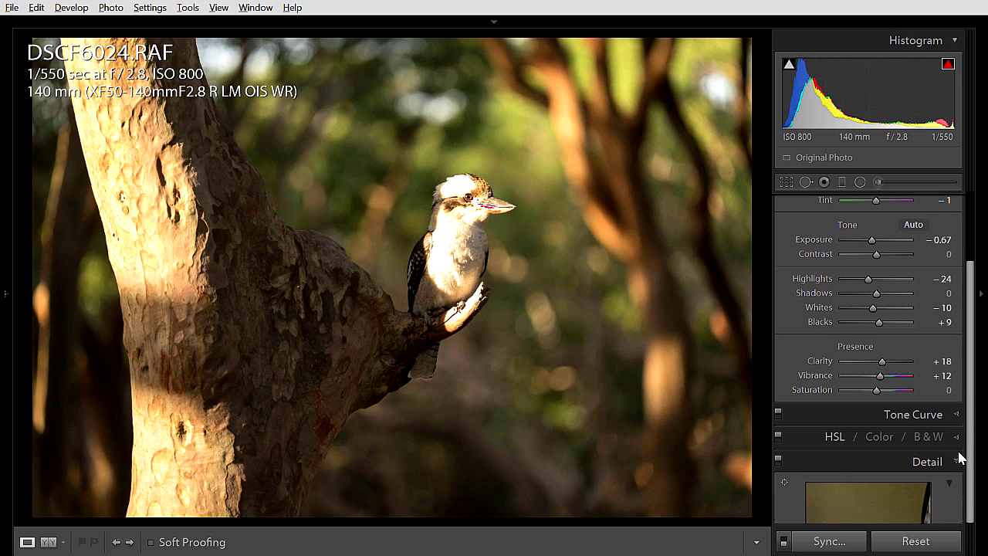
scroll(971, 397, down, 5)
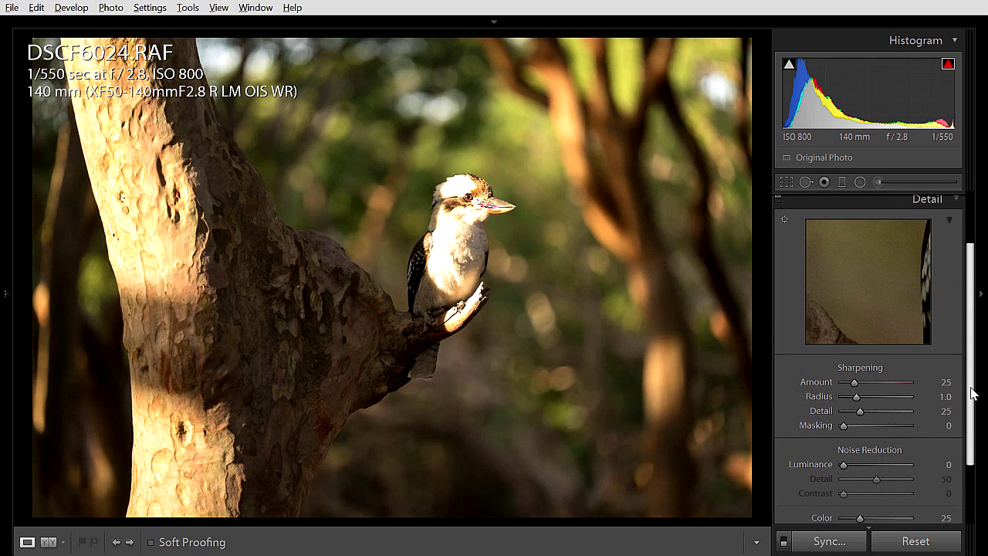
drag(778, 345, 755, 386)
drag(878, 275, 872, 283)
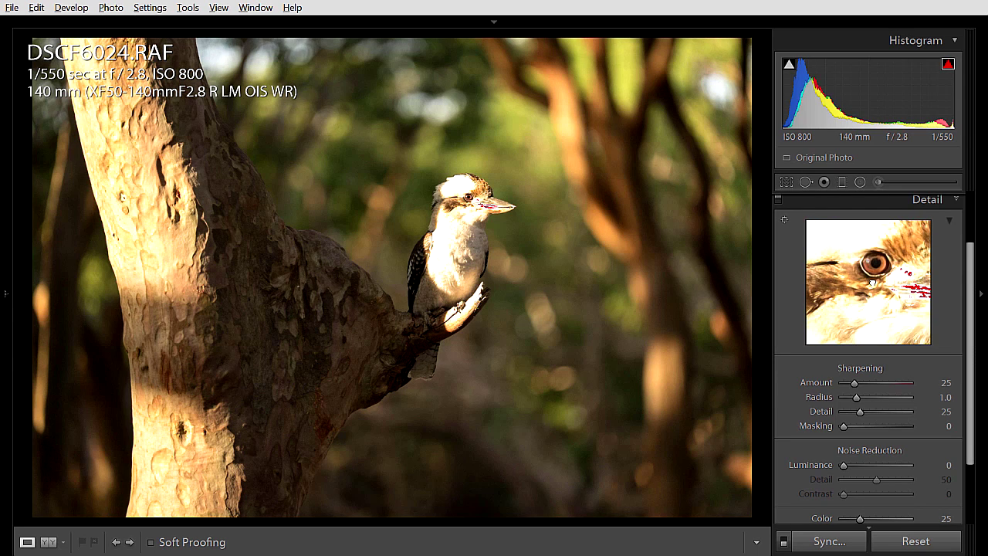
drag(854, 385, 869, 387)
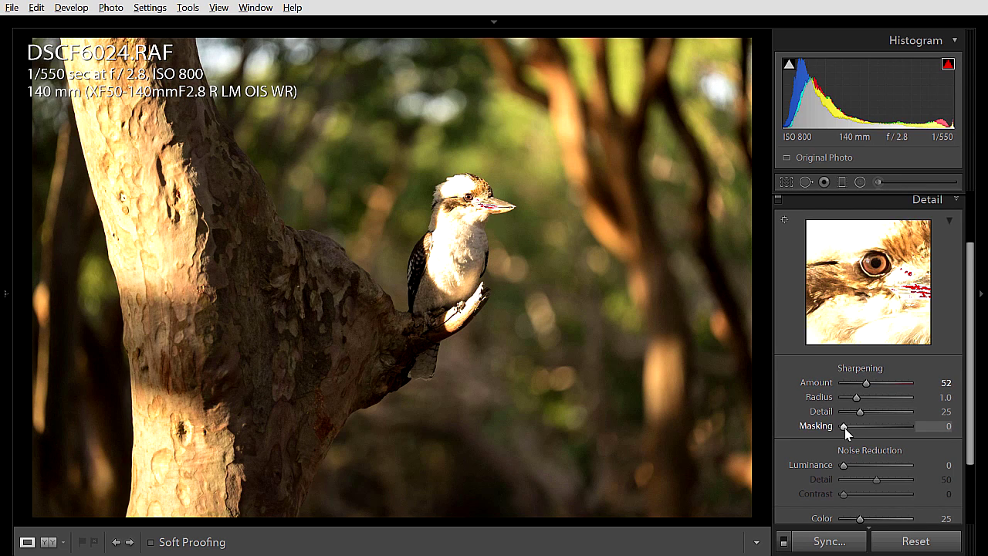
Set the sharpening Masking to 84 while viewing the black-and-white edge mask
key(alt)
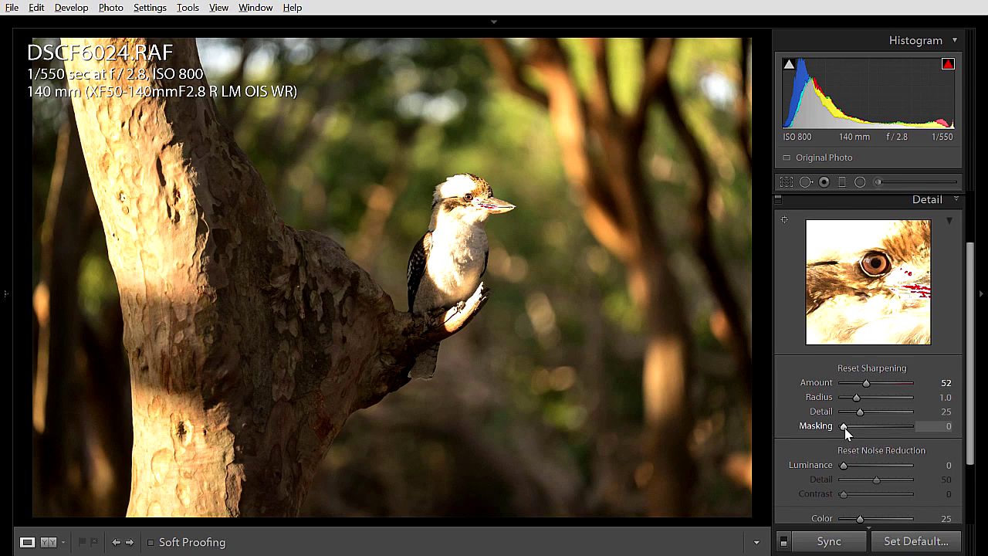
drag(844, 428, 897, 430)
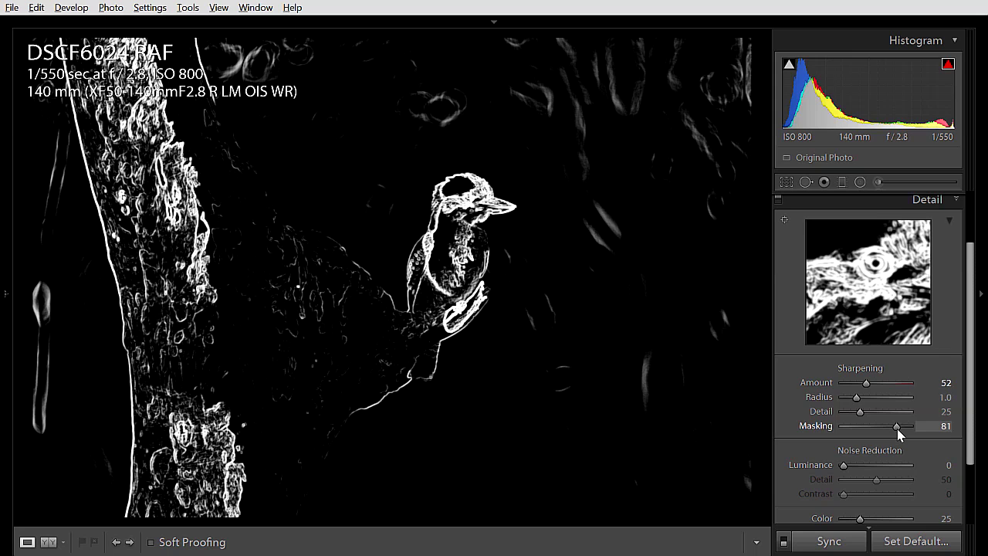
drag(897, 430, 901, 446)
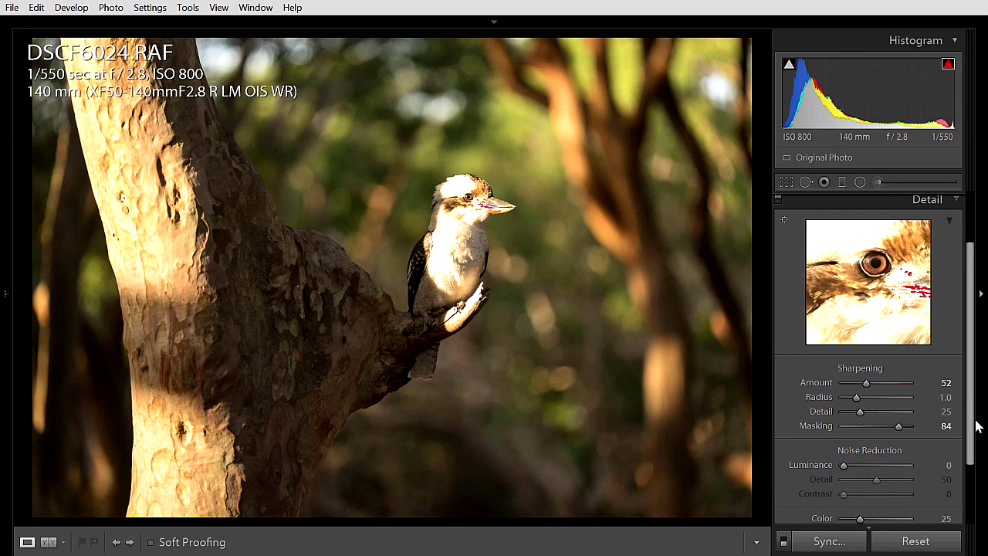
Set the sharpening Amount to 86 and inspect the bird's eye and beak in the Detail preview
drag(977, 426, 975, 461)
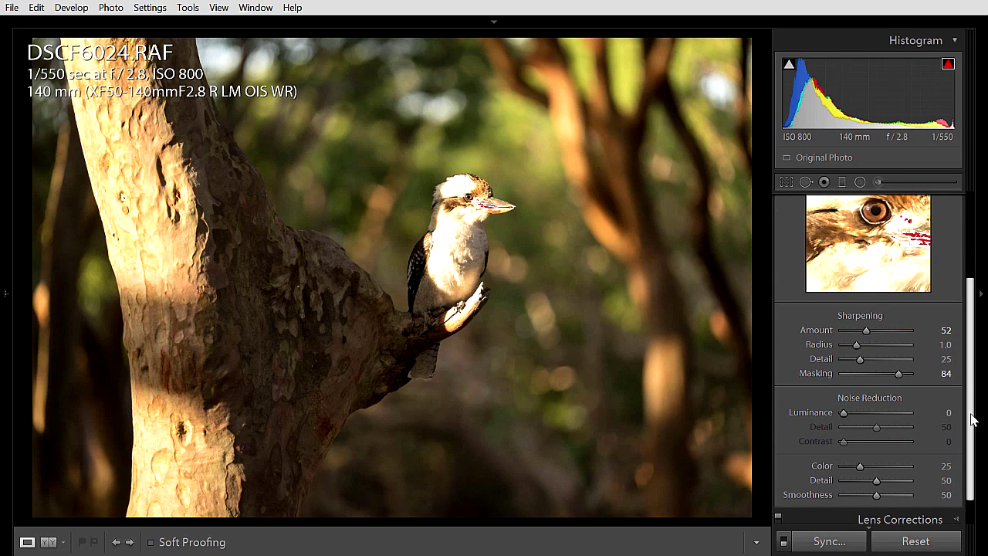
drag(868, 331, 884, 337)
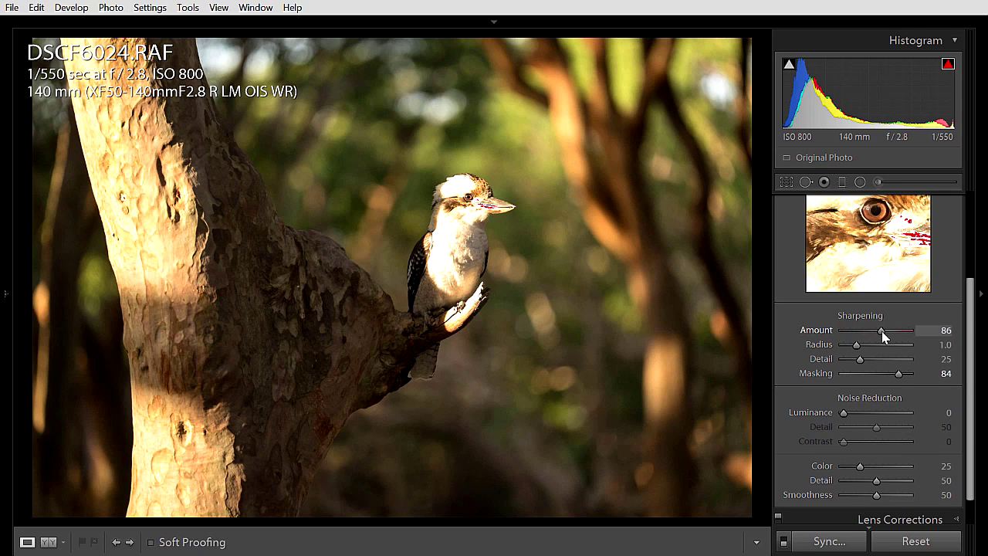
drag(876, 218, 852, 248)
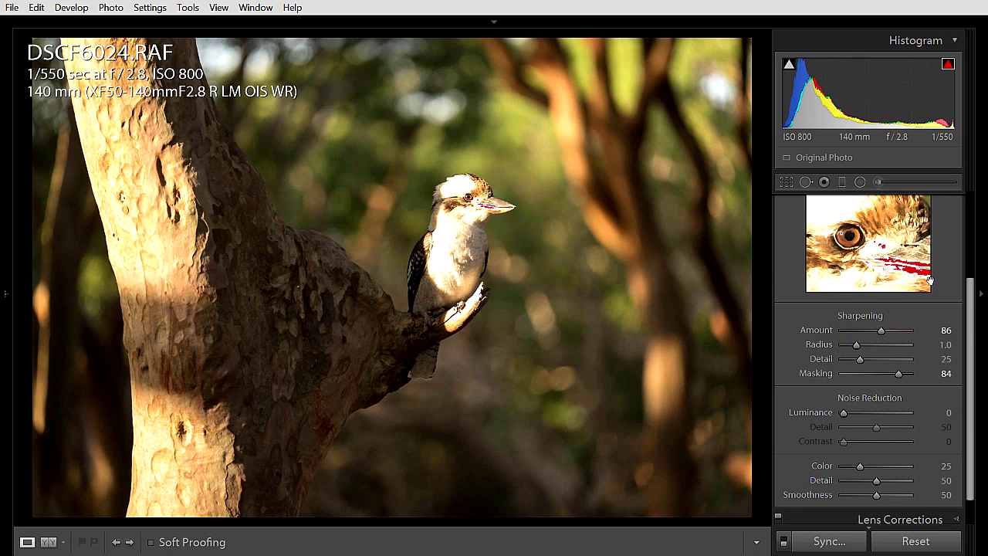
Set Luminance noise reduction to 17 with the blurred green background shown in the Detail preview
drag(971, 333, 971, 361)
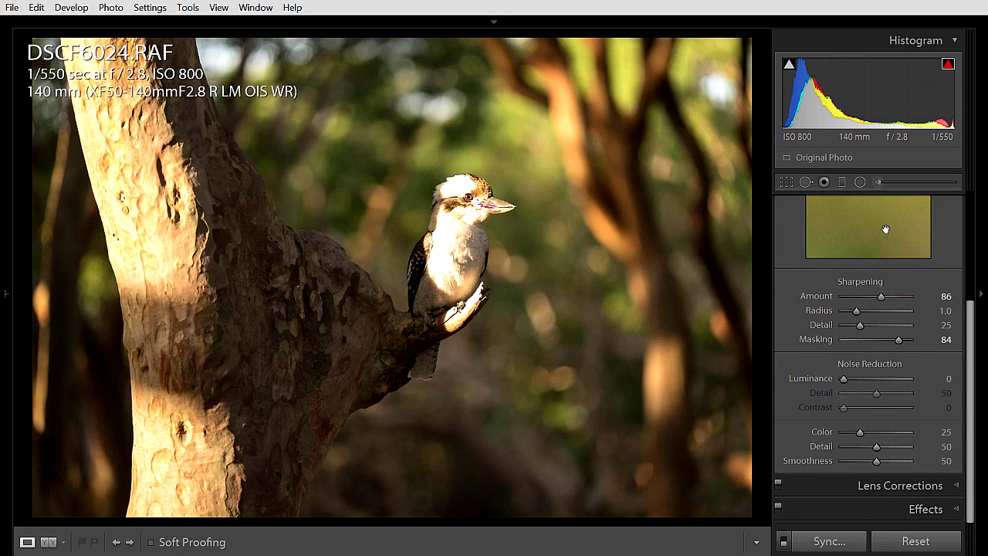
drag(971, 307, 970, 276)
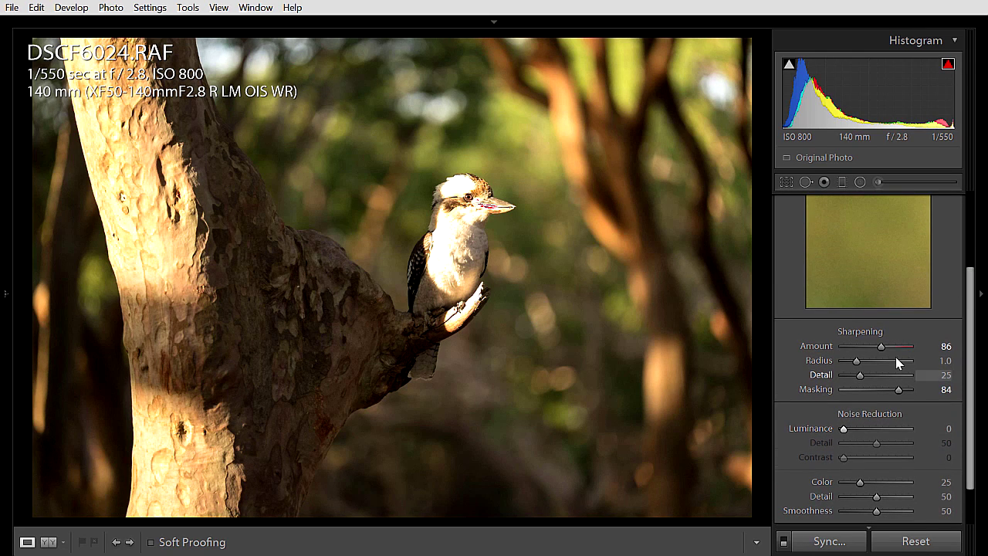
drag(845, 432, 853, 433)
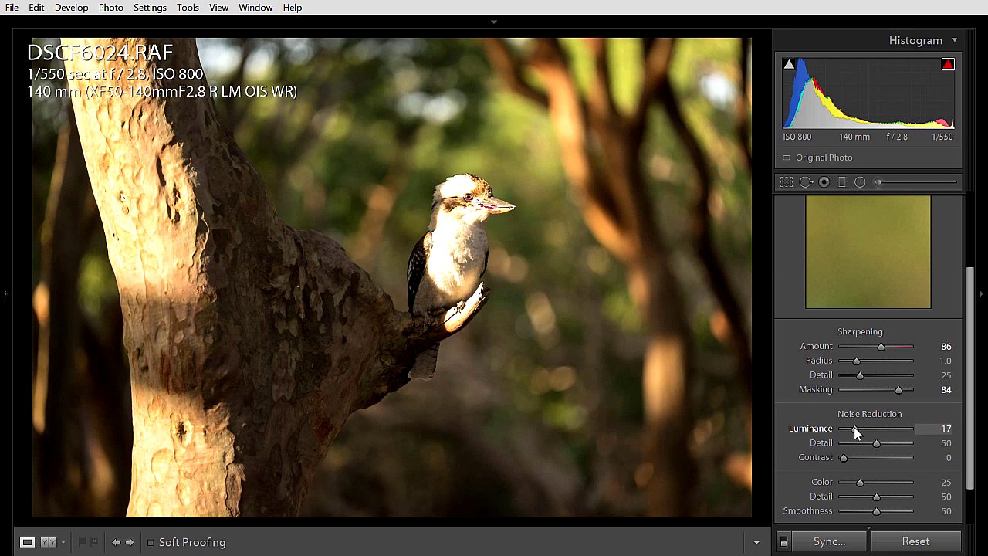
Try enabling lens profile corrections for the photo and turn them off again
click(948, 431)
key(Return)
scroll(973, 469, down, 2)
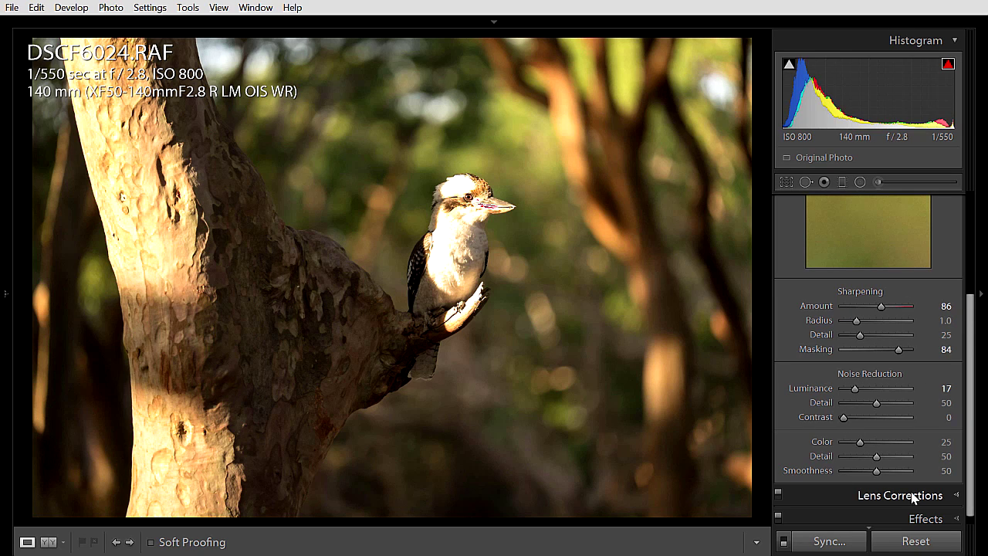
click(957, 501)
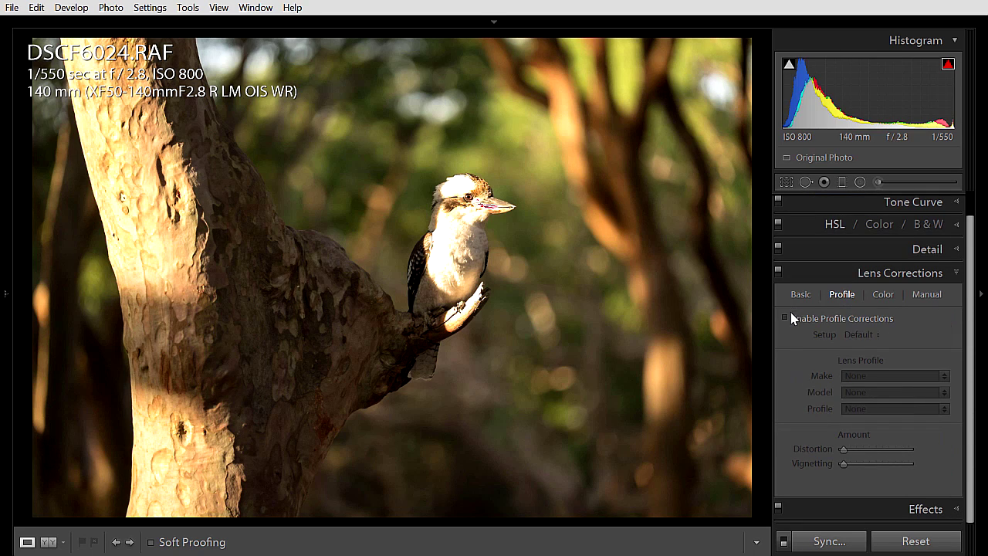
click(786, 318)
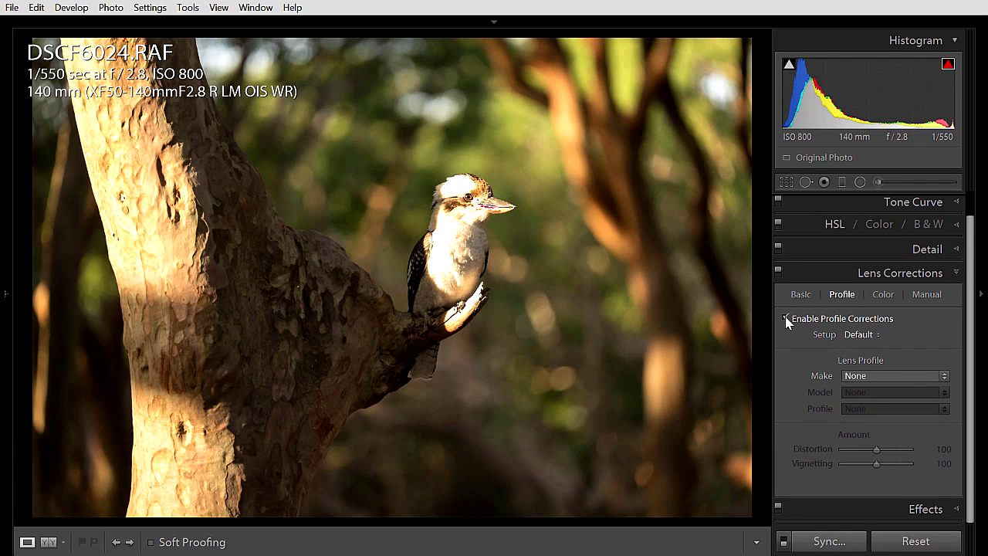
click(785, 318)
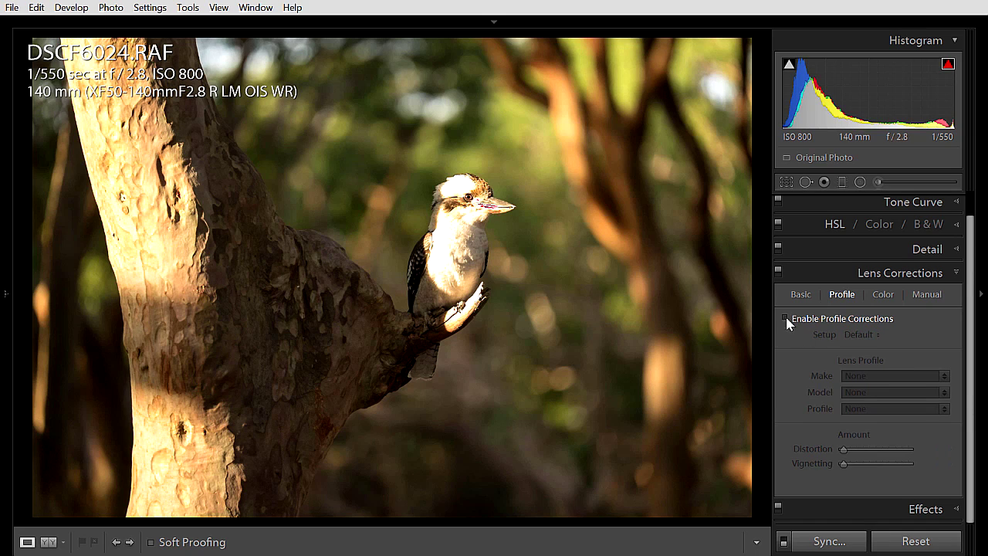
click(959, 275)
Add a post-crop vignette with Amount −7 and Feather 73 in the Highlight Priority style
click(957, 323)
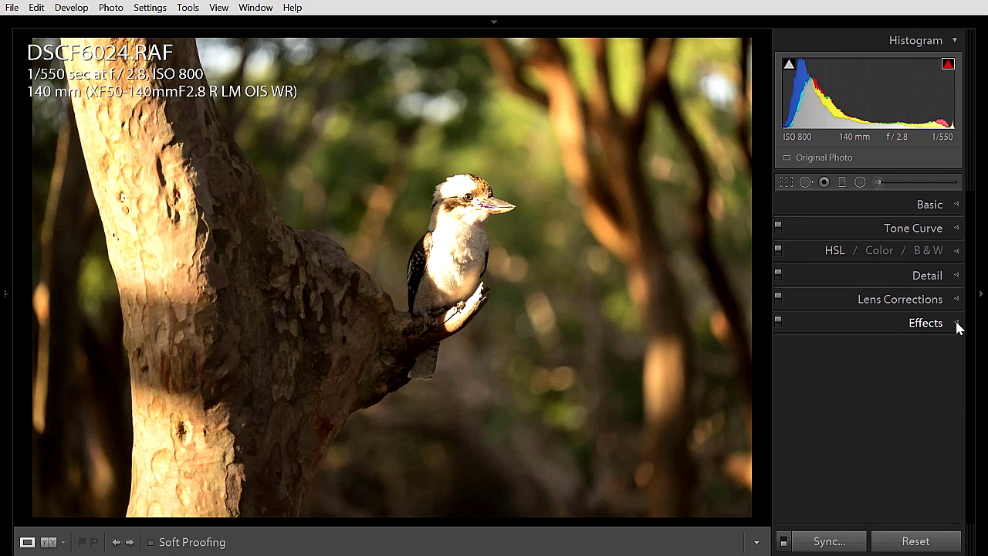
mouse_move(972, 338)
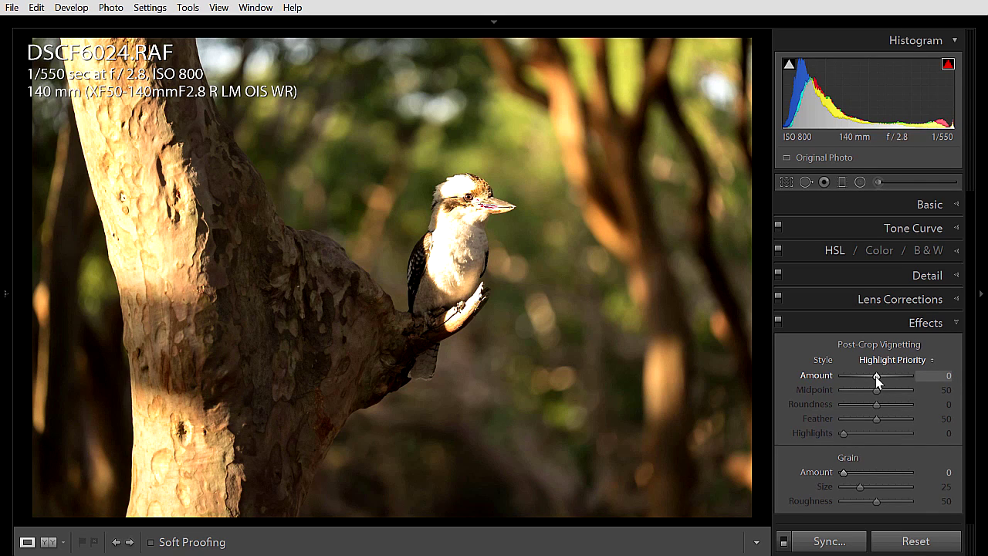
drag(876, 379, 840, 379)
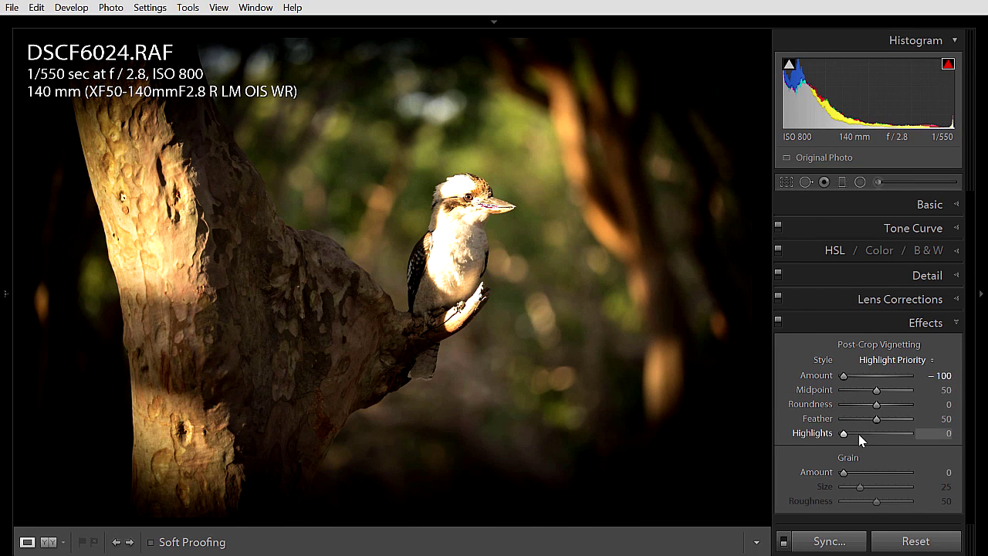
drag(877, 419, 891, 419)
drag(849, 378, 877, 380)
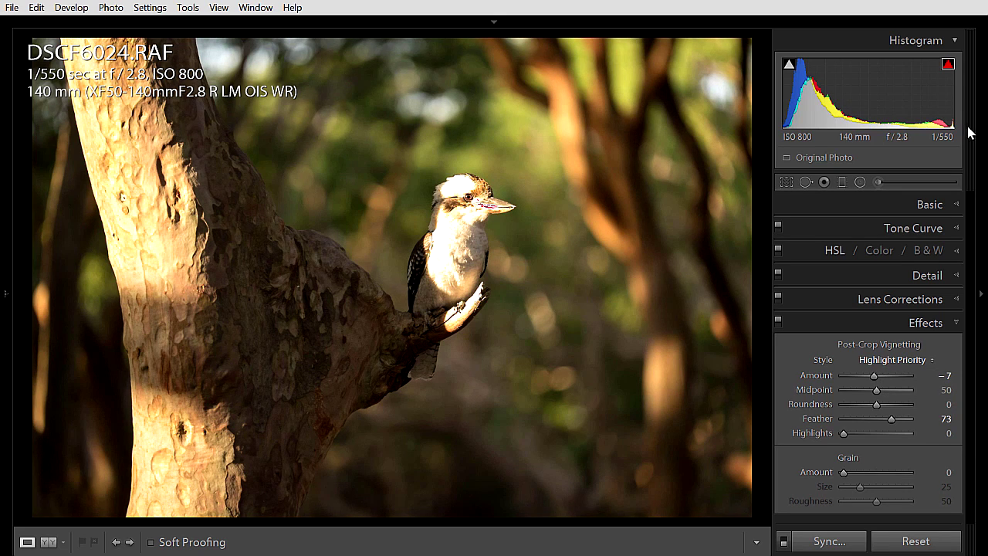
Crop the photo tighter around the kookaburra, shift the framing so the bird sits off-centre, and compare it with the before version
click(957, 210)
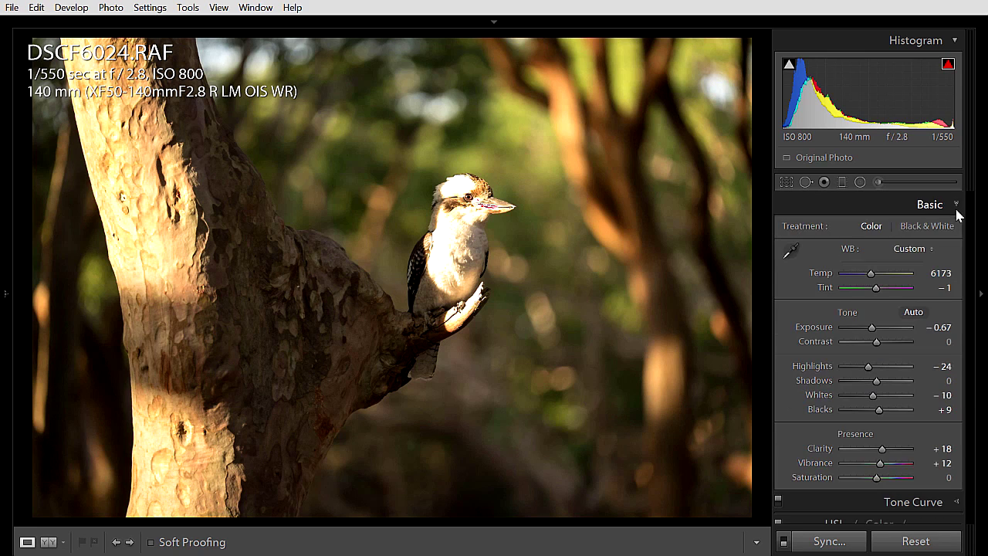
click(788, 184)
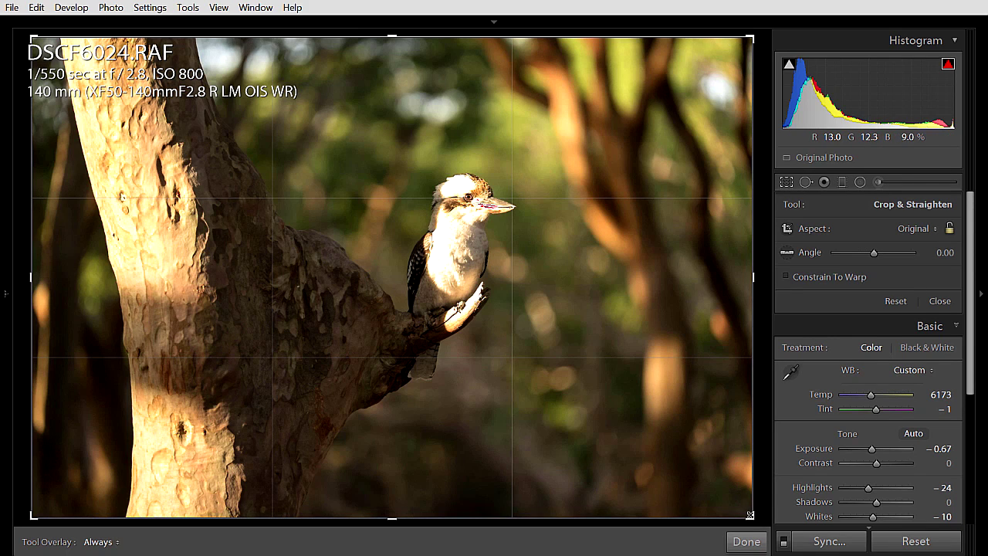
drag(753, 517, 718, 485)
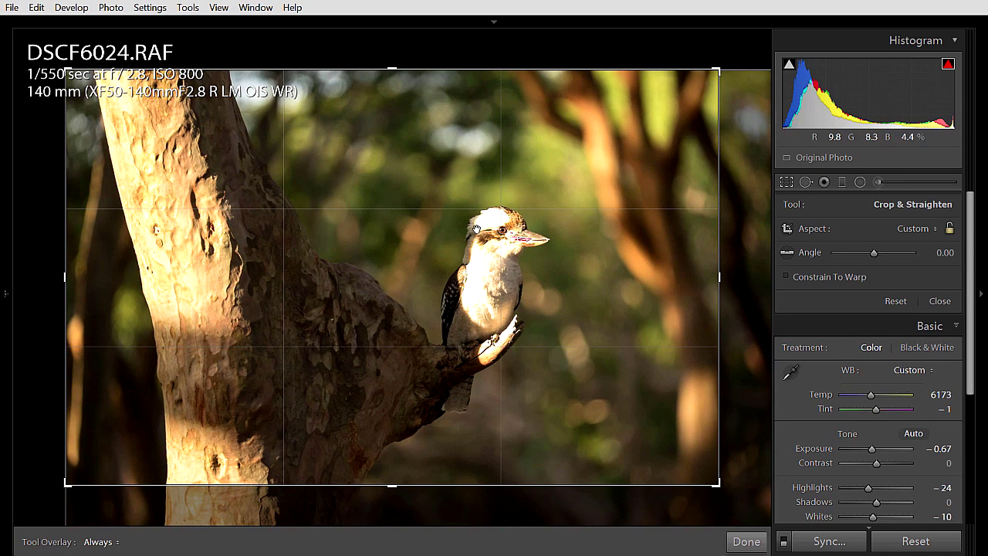
drag(455, 232, 491, 189)
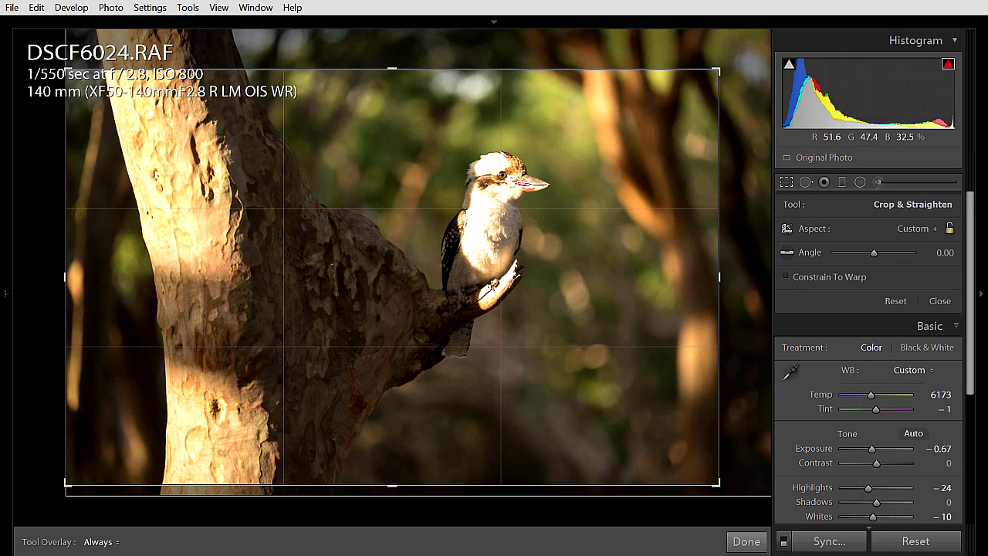
click(790, 185)
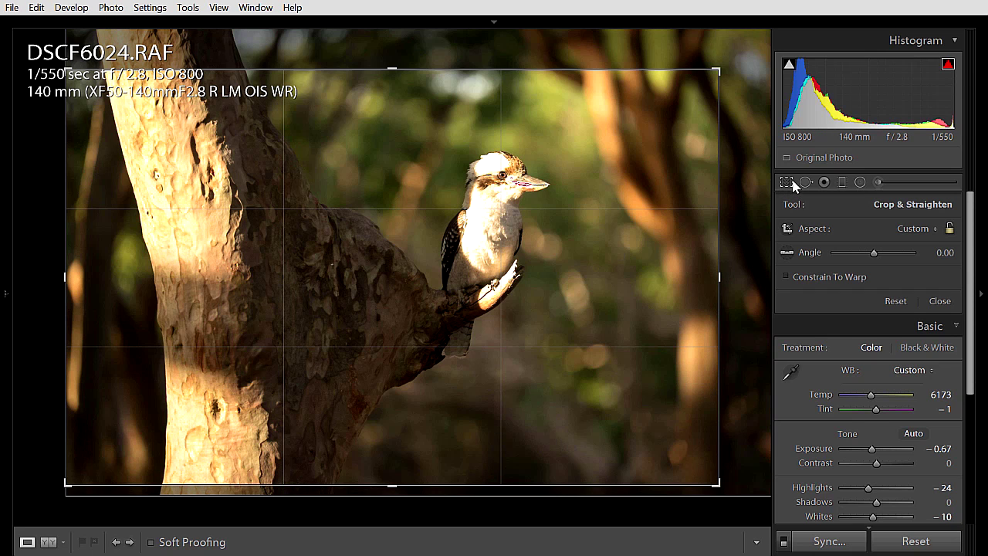
click(791, 185)
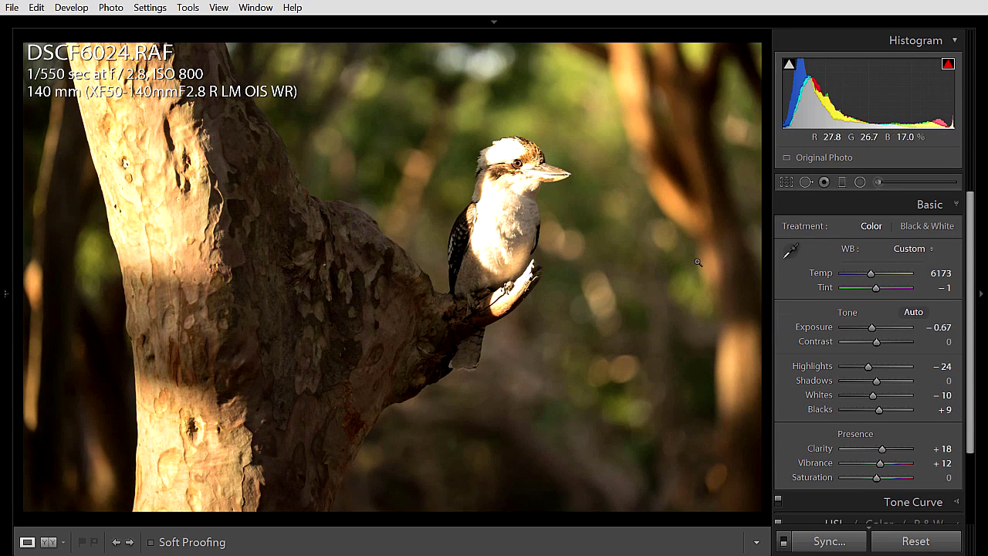
key(backslash)
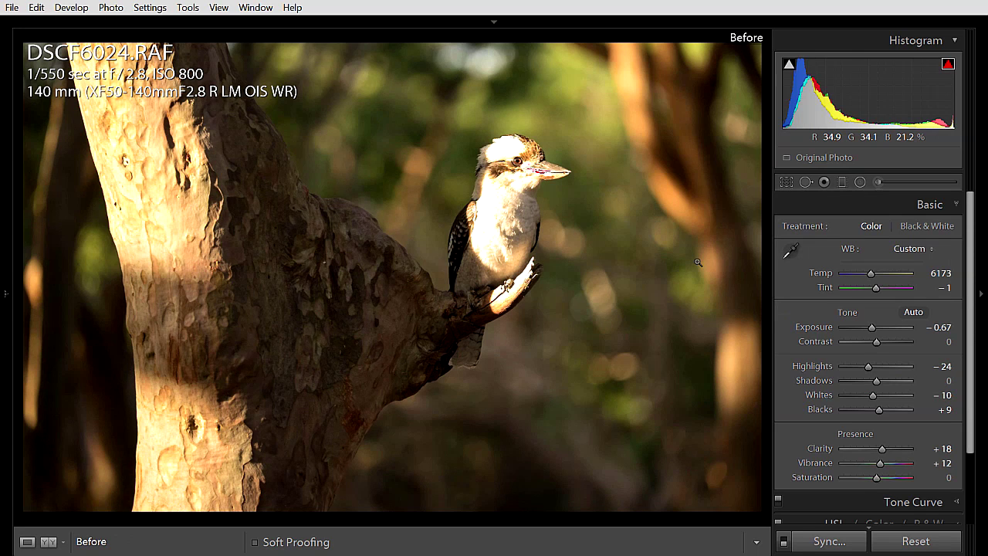
key(backslash)
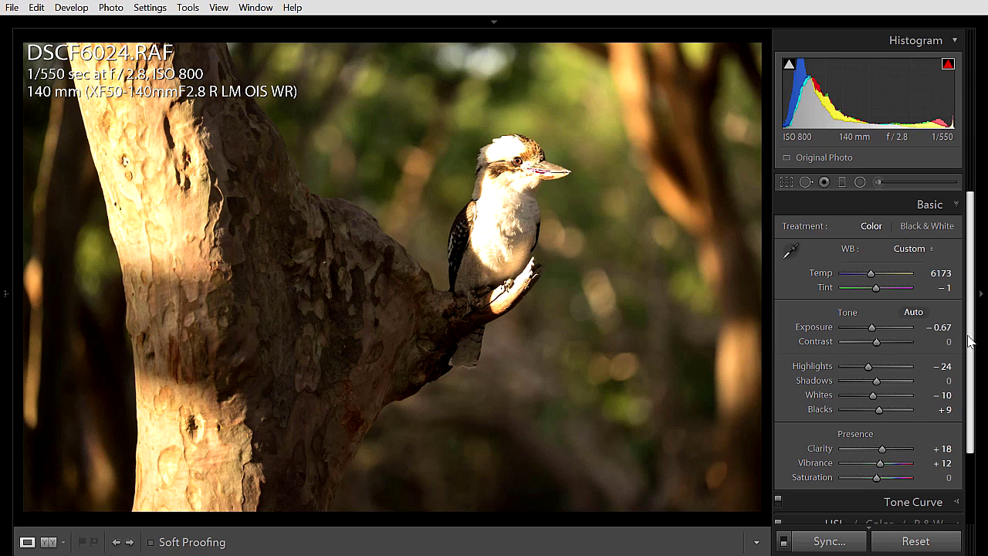
Draw a radial filter over the kookaburra, then move, resize and slightly rotate the ellipse to fit its head and chest
click(860, 183)
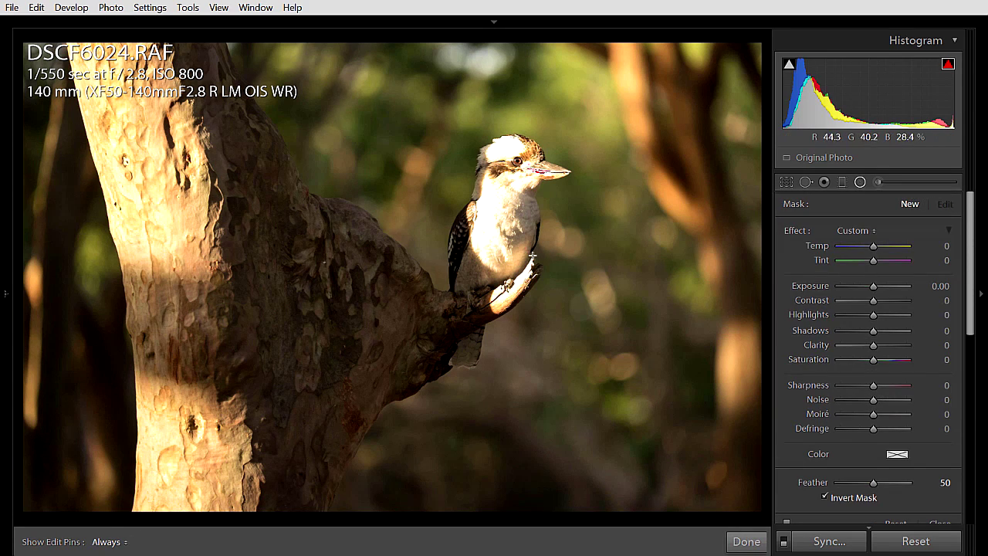
drag(505, 180, 559, 328)
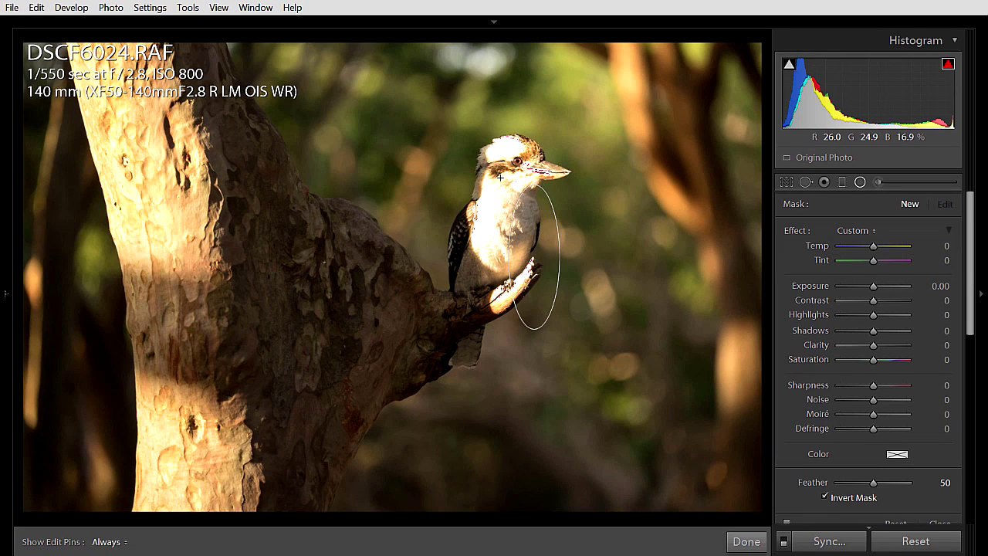
drag(500, 178, 492, 195)
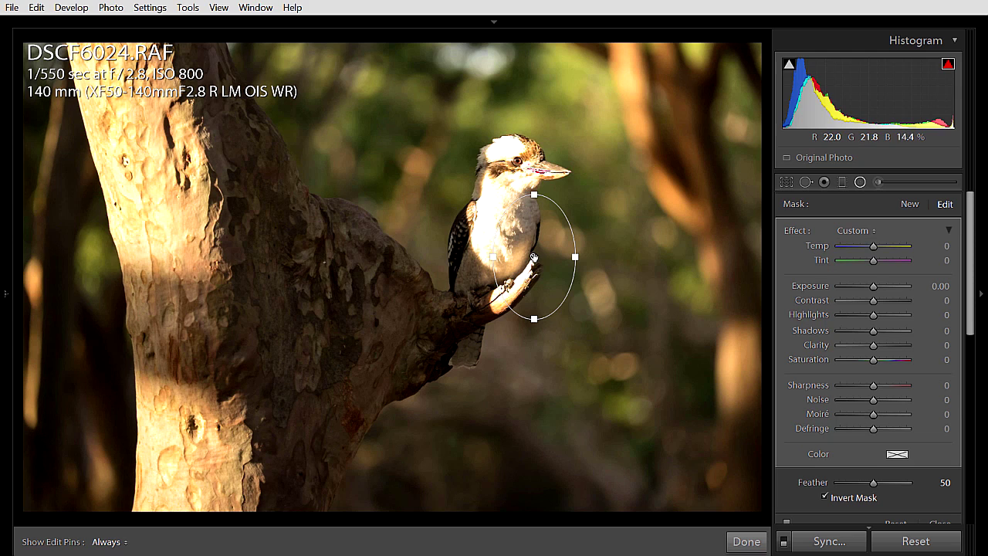
drag(535, 258, 514, 191)
drag(517, 260, 515, 268)
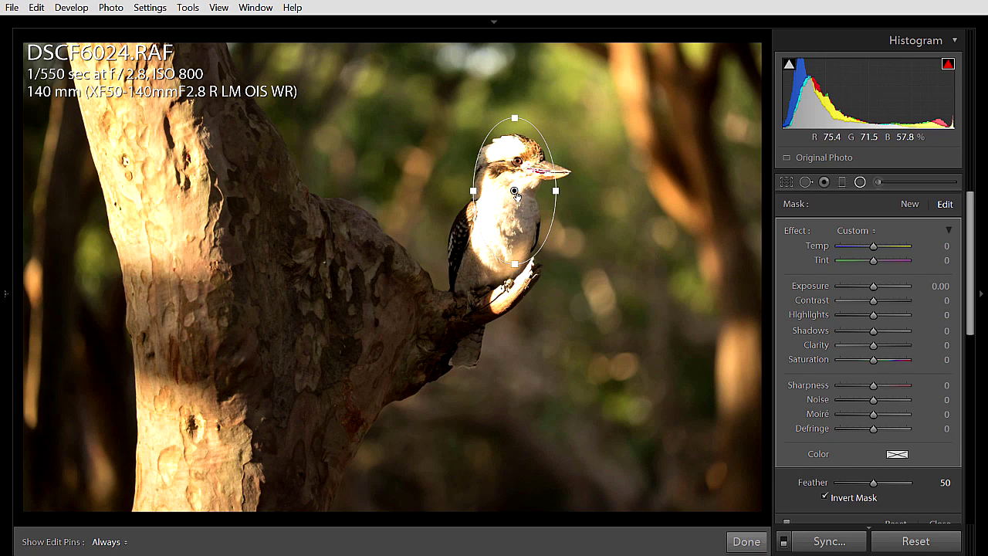
drag(514, 201, 512, 214)
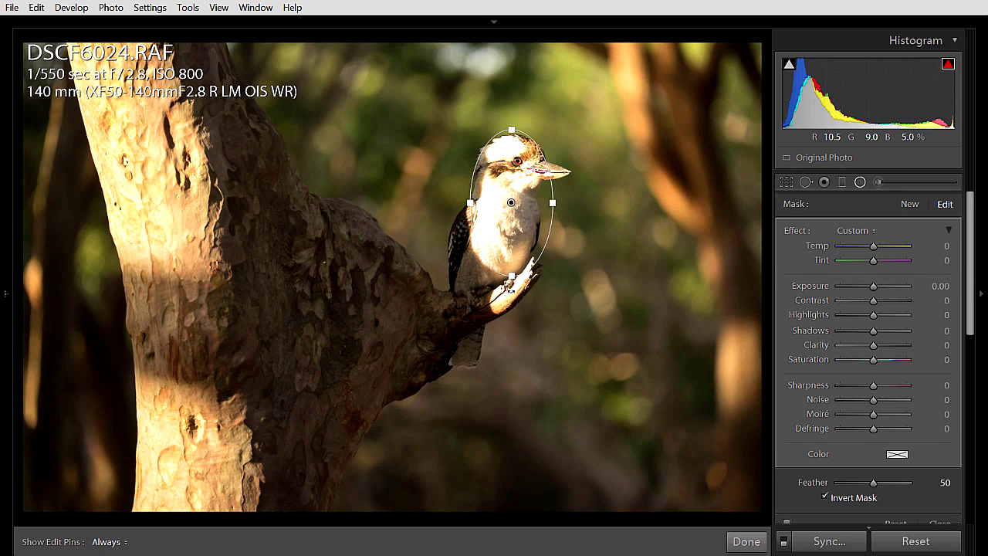
drag(510, 287, 509, 288)
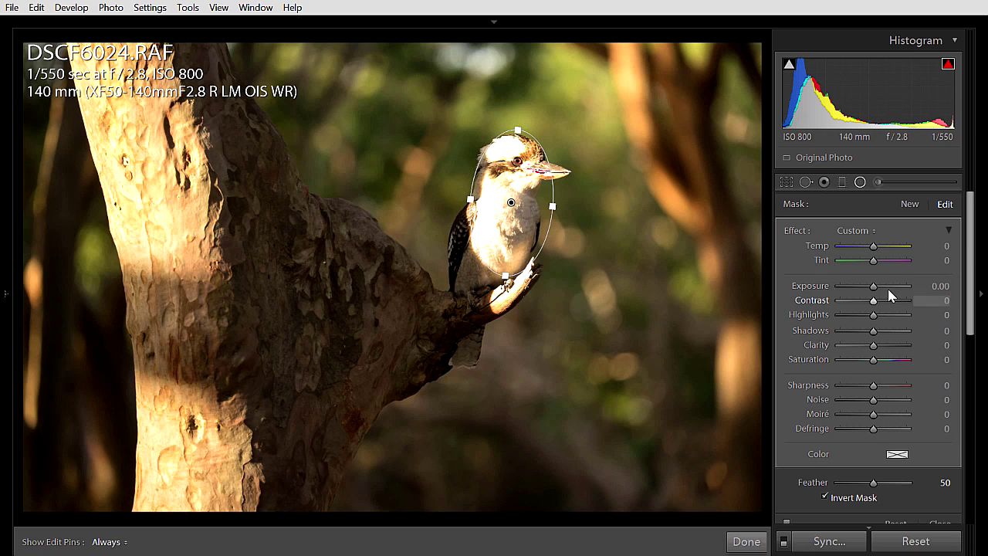
Set the radial filter's Exposure to −0.25, Highlights to −45 and Feather to 69
drag(875, 288, 863, 321)
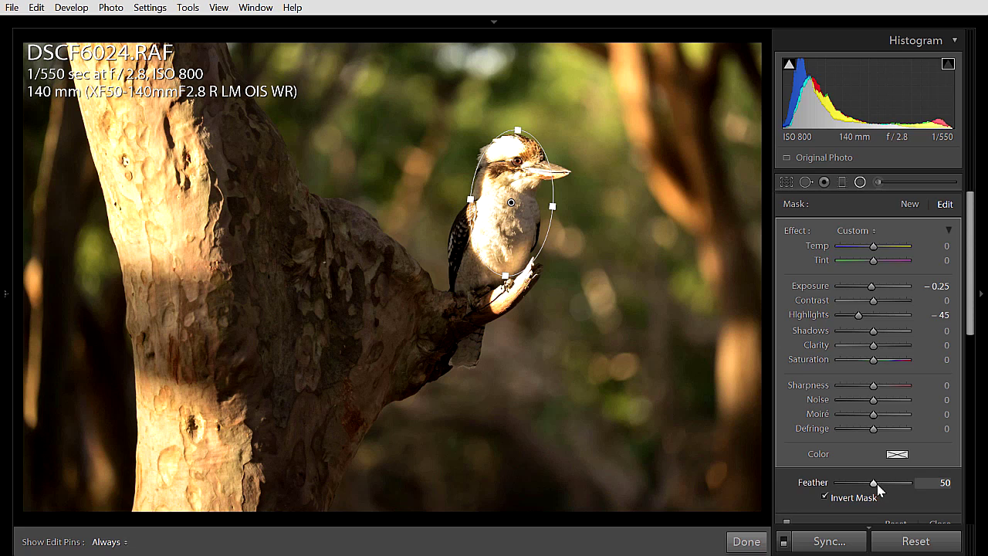
drag(875, 484, 888, 484)
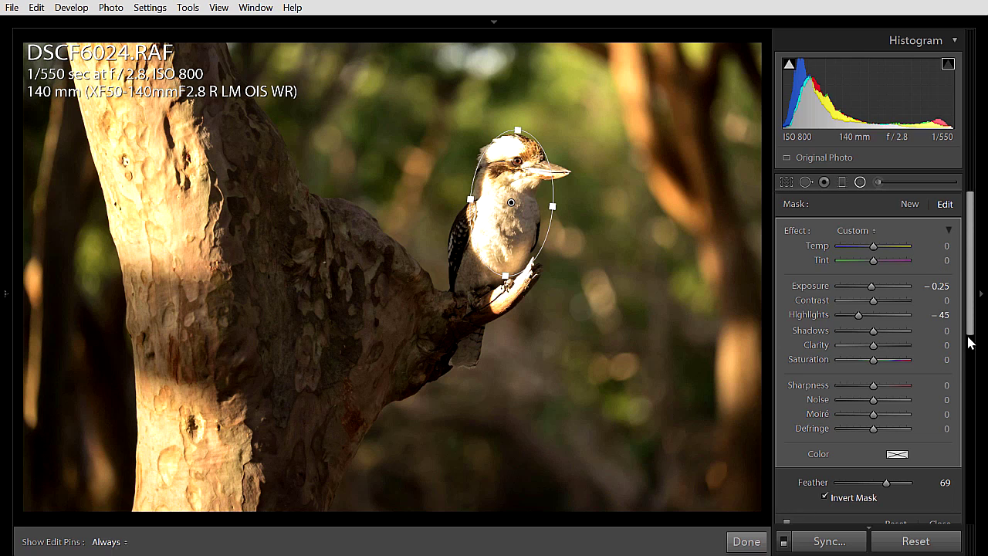
Compare the bird's highlights with the radial filter switched off and on, leave it enabled and close the filter
drag(970, 342, 972, 355)
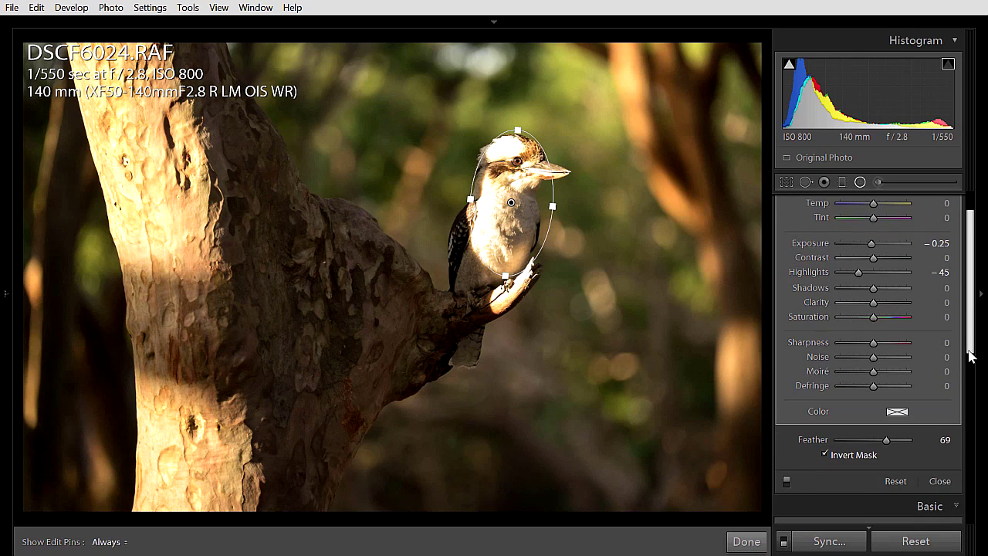
click(786, 481)
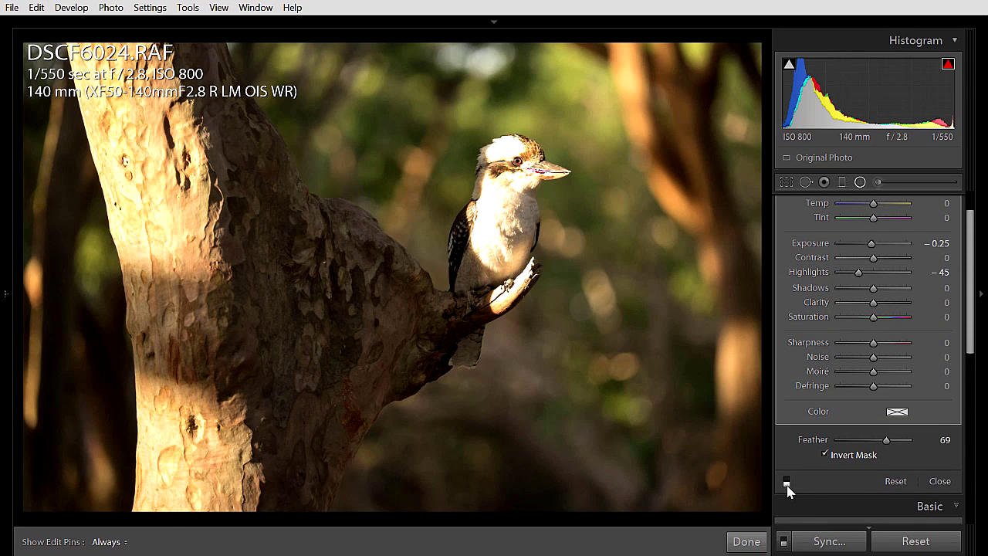
click(786, 482)
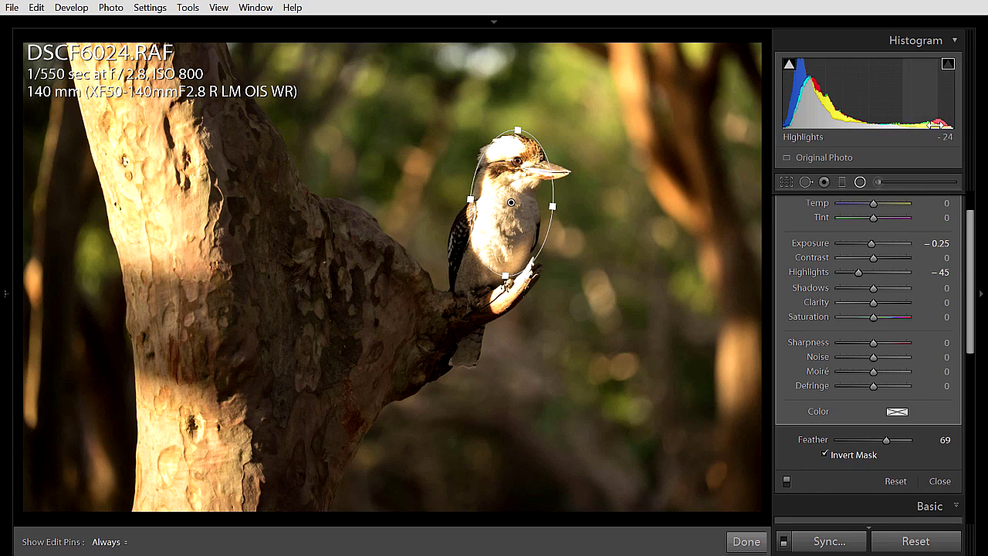
click(786, 481)
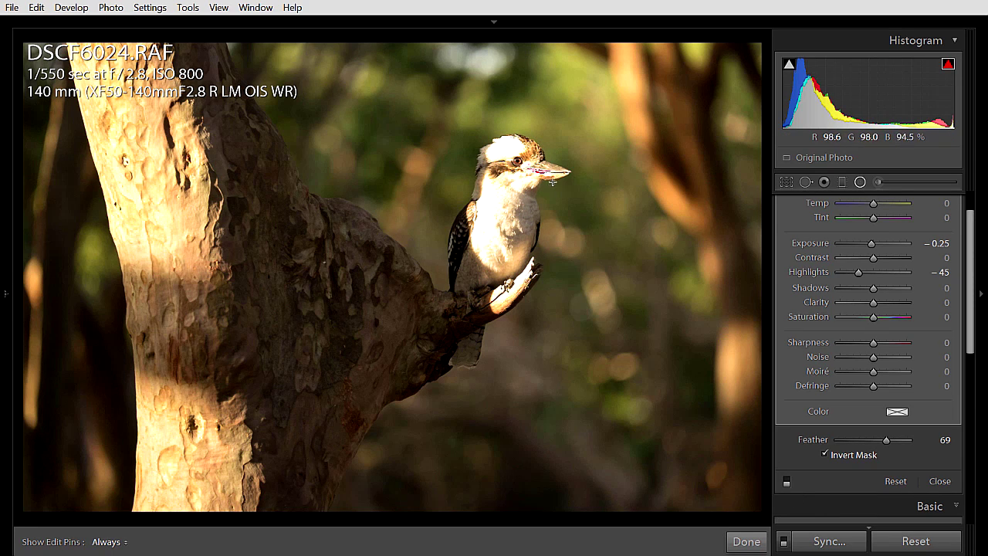
click(787, 482)
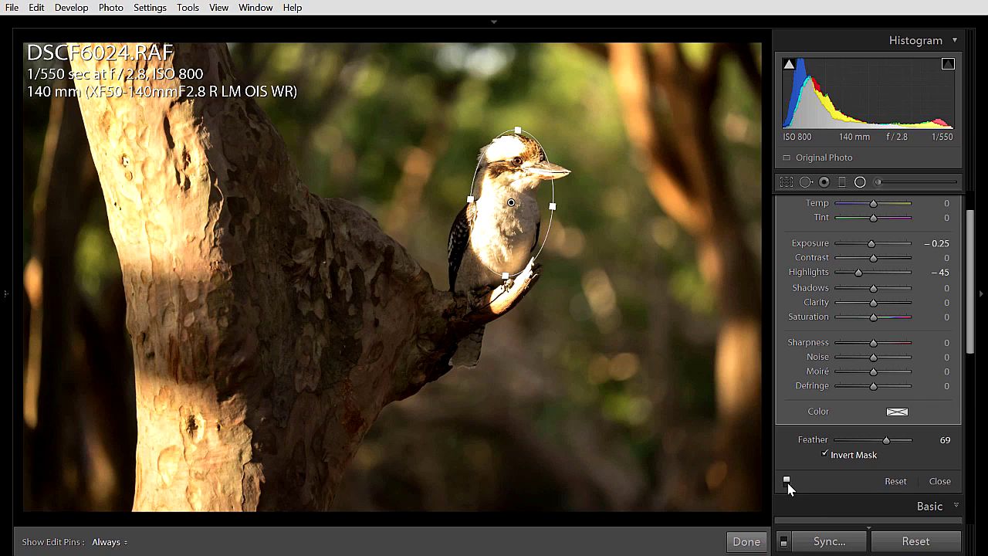
drag(973, 348, 973, 275)
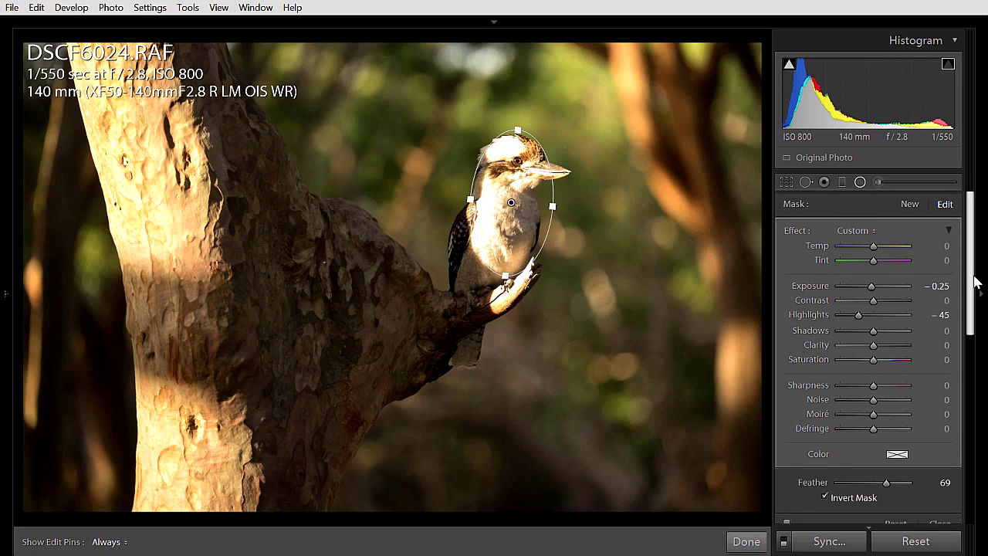
mouse_move(974, 279)
mouse_down()
mouse_move(972, 378)
mouse_move(970, 277)
mouse_up()
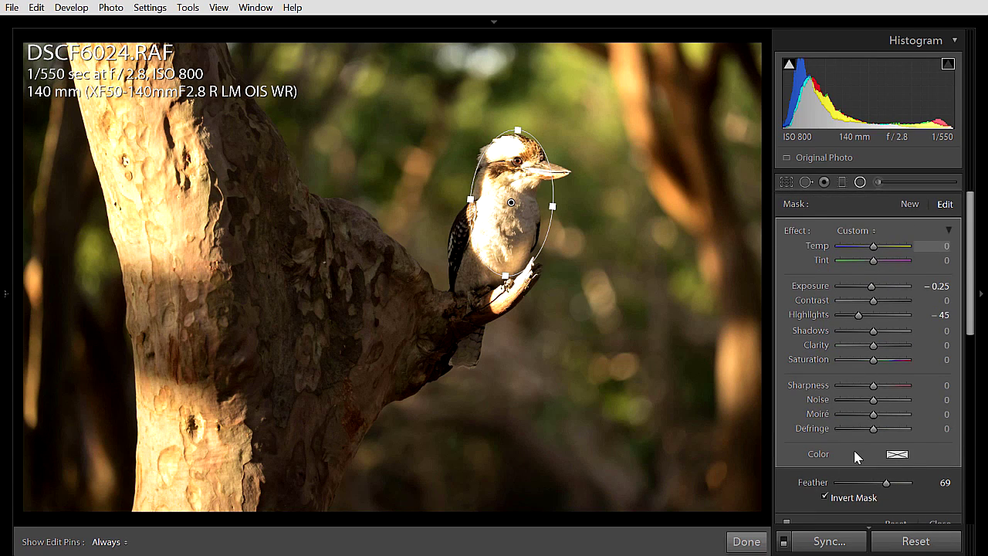
scroll(972, 335, down, 3)
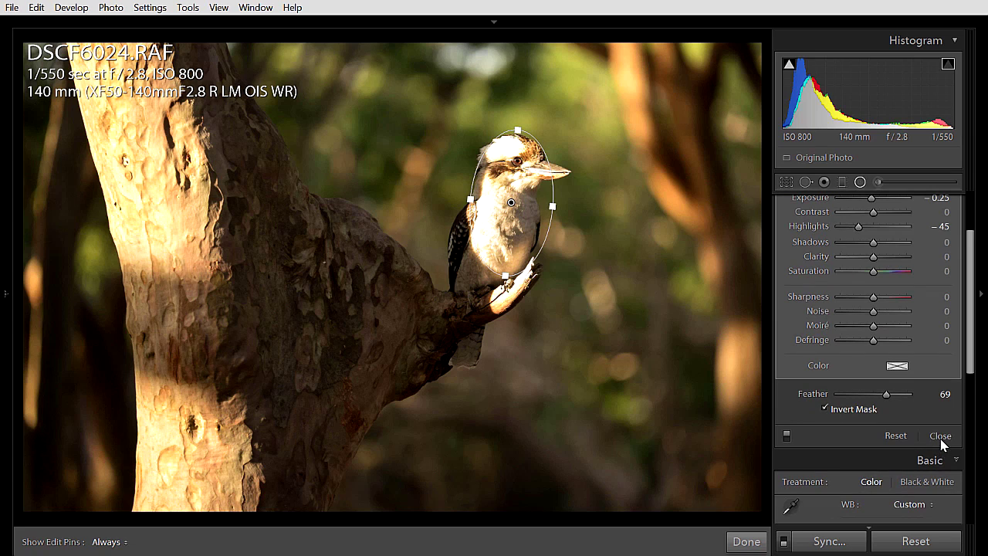
click(940, 436)
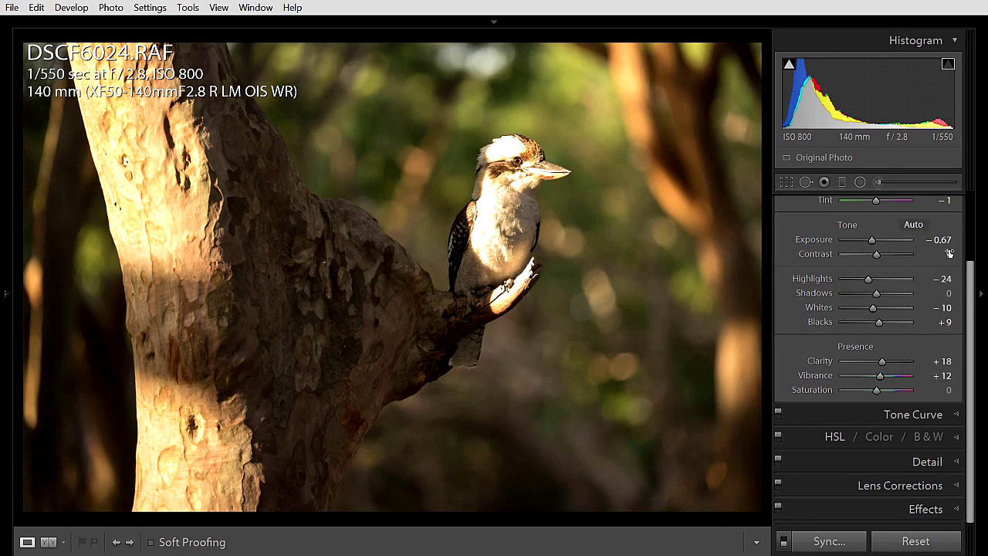
View the before version of the cropped photo with the clipping warnings turned on
scroll(972, 300, up, 2)
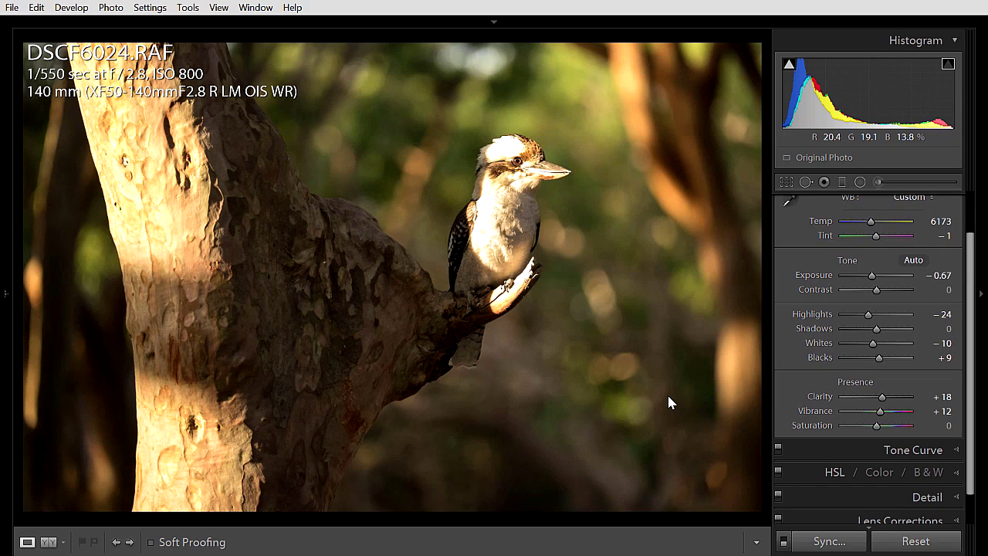
key(backslash)
key(j)
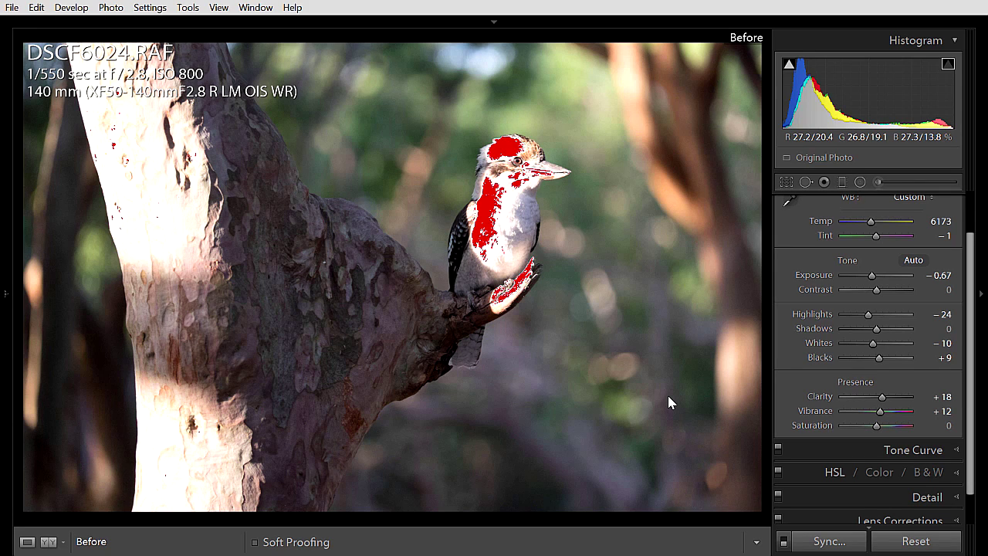
Return to the edited version and draw a near-vertical graduated filter across the tree trunk, stretching from the photo's left edge almost to the bird
key(backslash)
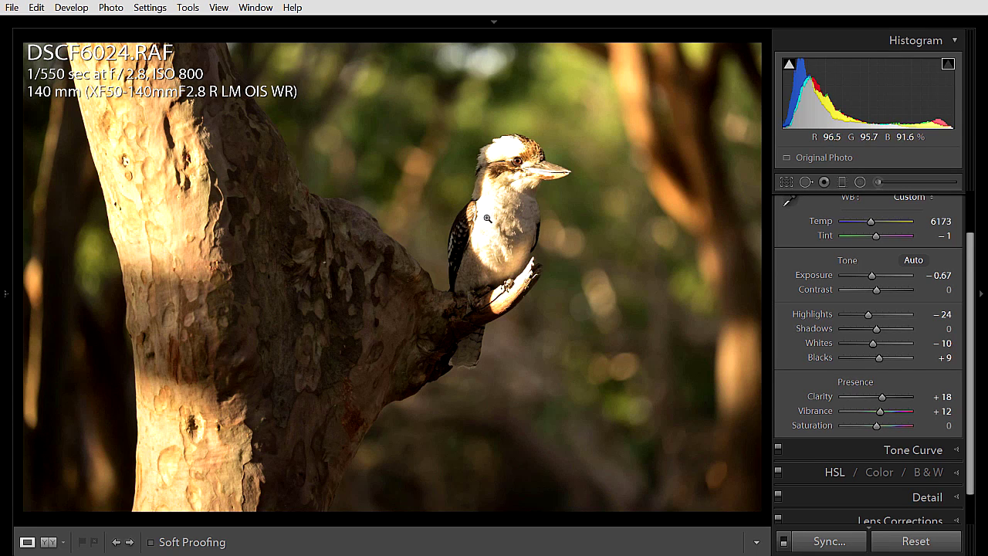
click(842, 182)
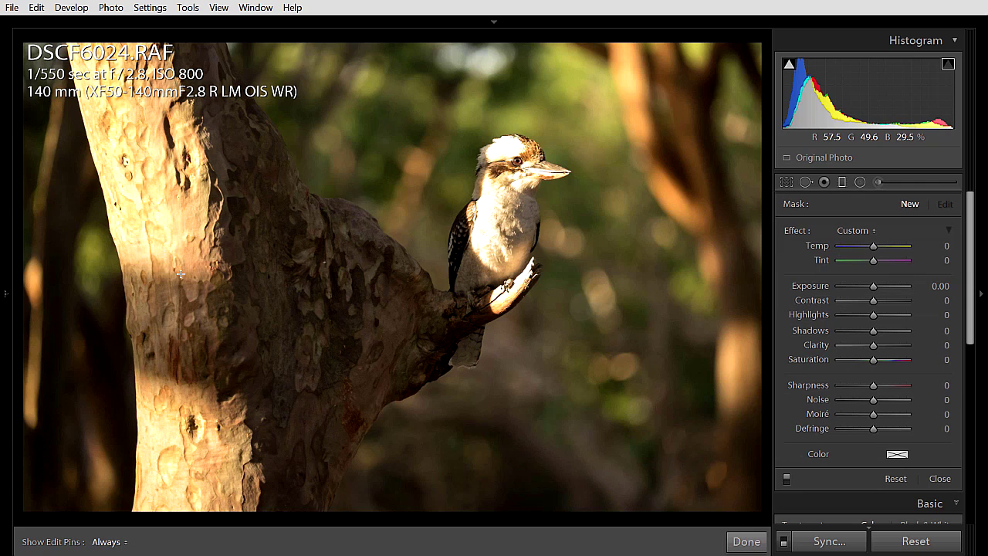
drag(199, 275, 254, 274)
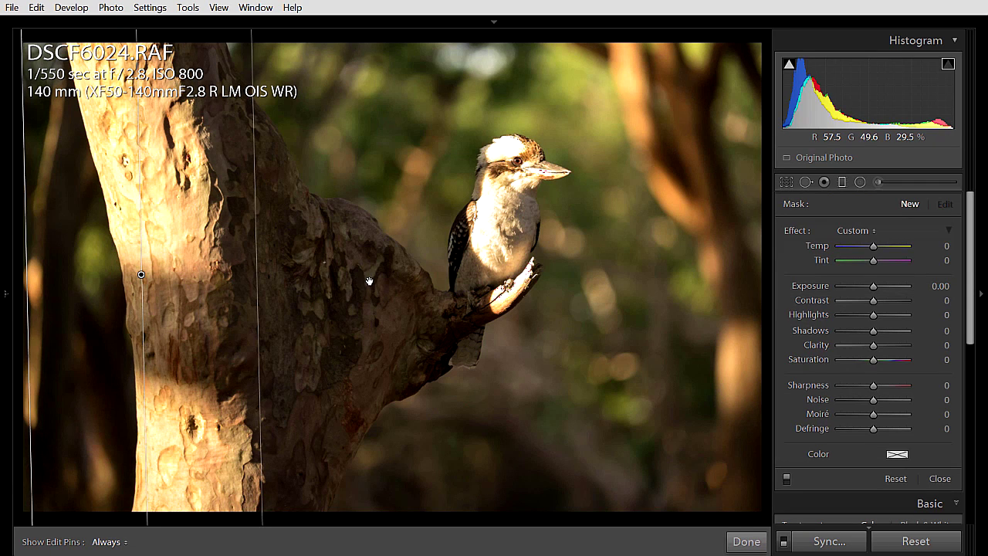
drag(403, 279, 431, 267)
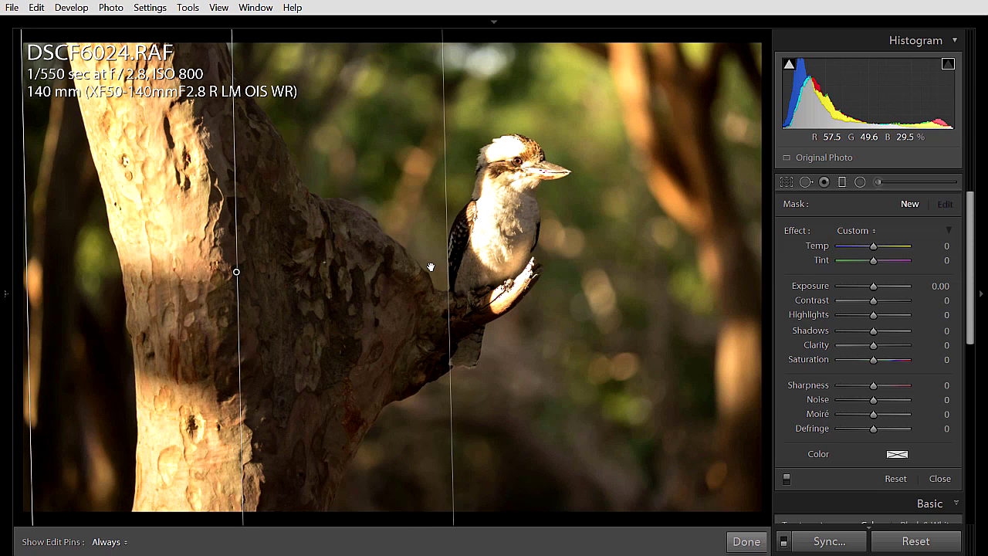
drag(269, 281, 271, 281)
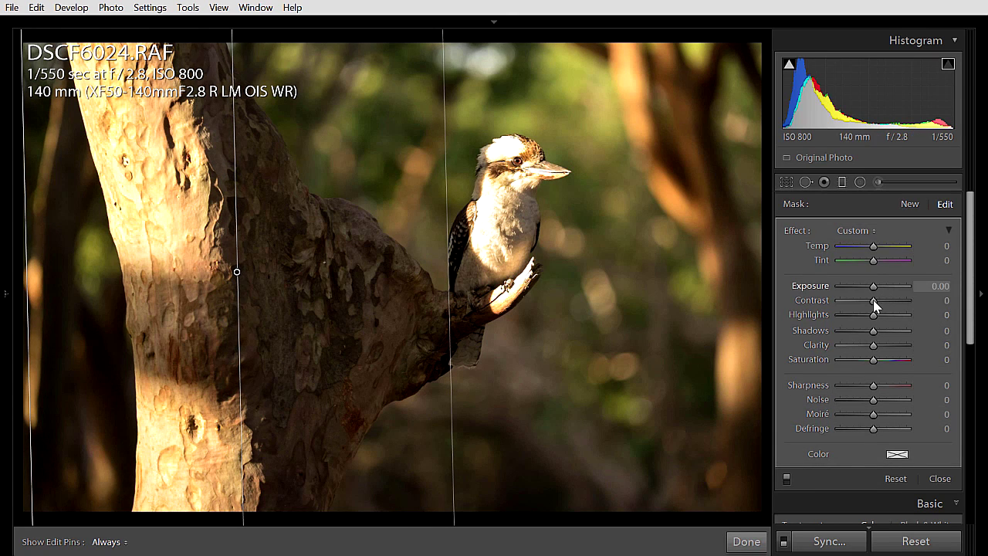
Set the graduated filter's Exposure to −0.68 and Highlights to −86, shift it slightly towards the bird and close the filter
drag(871, 317, 854, 320)
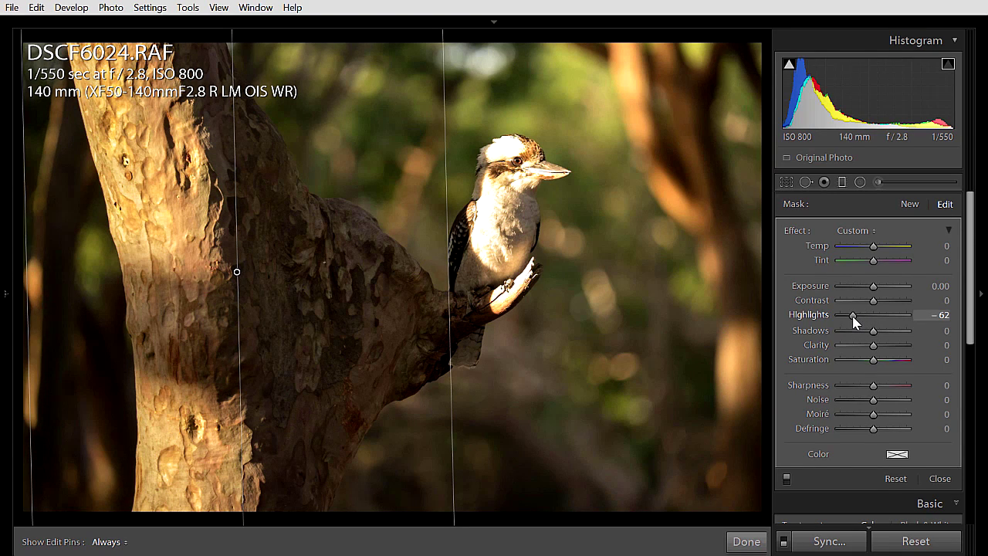
drag(873, 287, 871, 290)
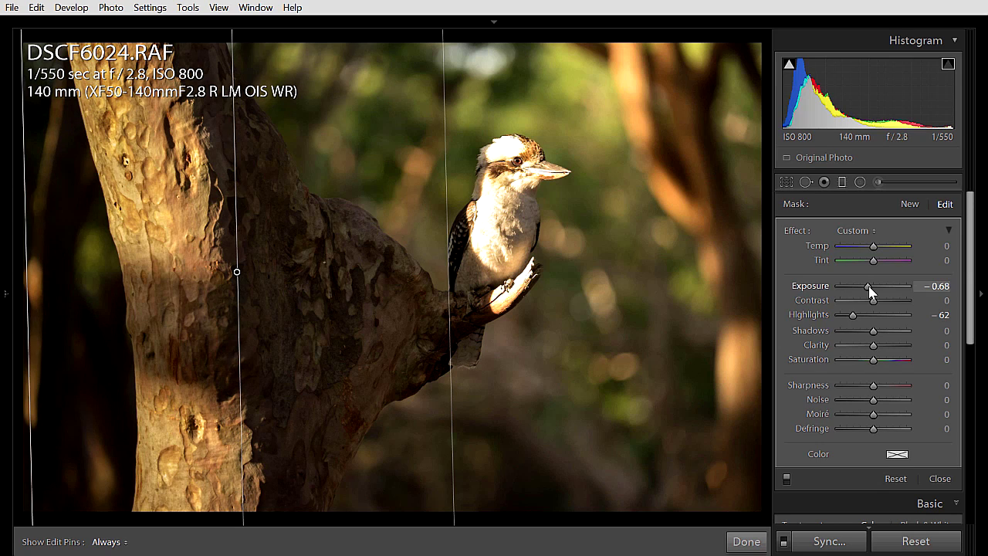
drag(843, 316, 825, 315)
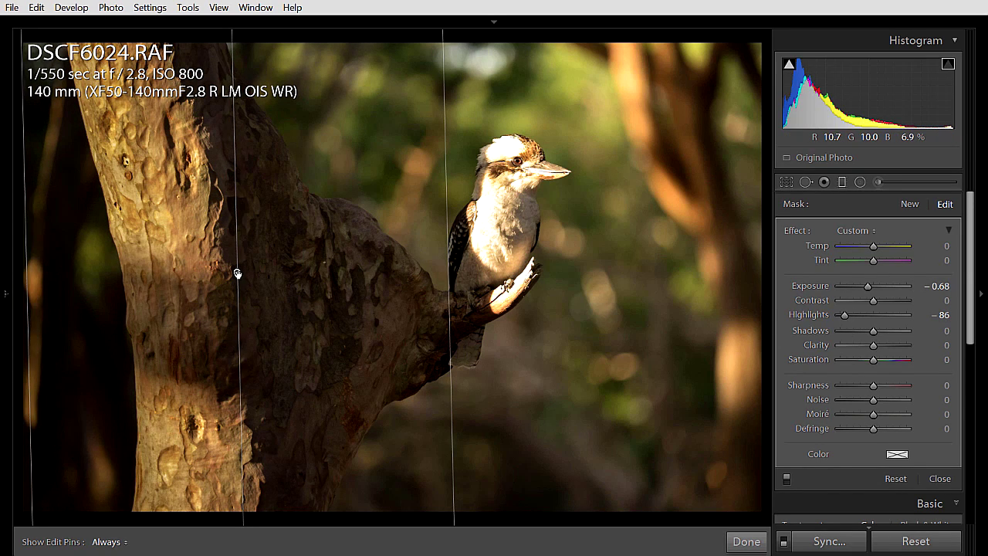
drag(254, 274, 265, 268)
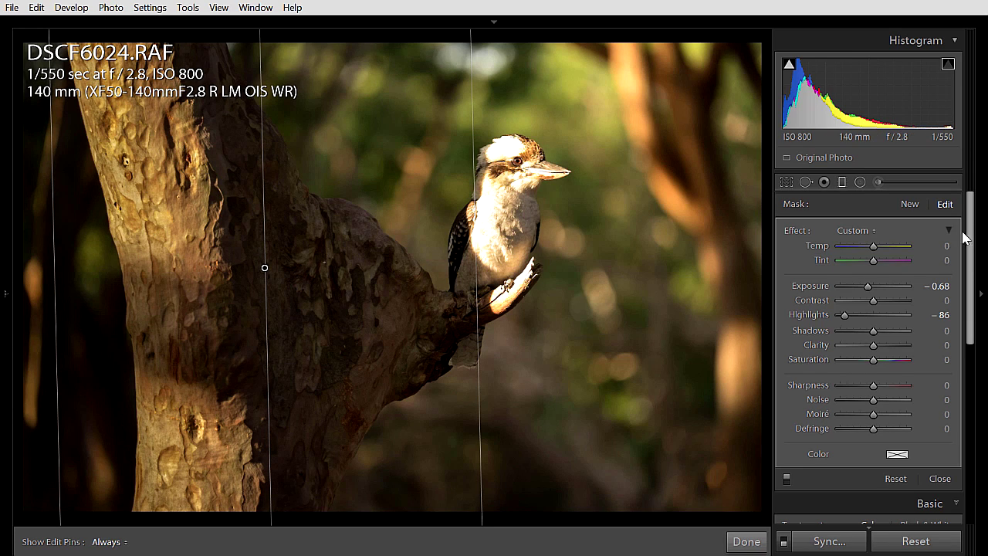
click(940, 478)
click(940, 478)
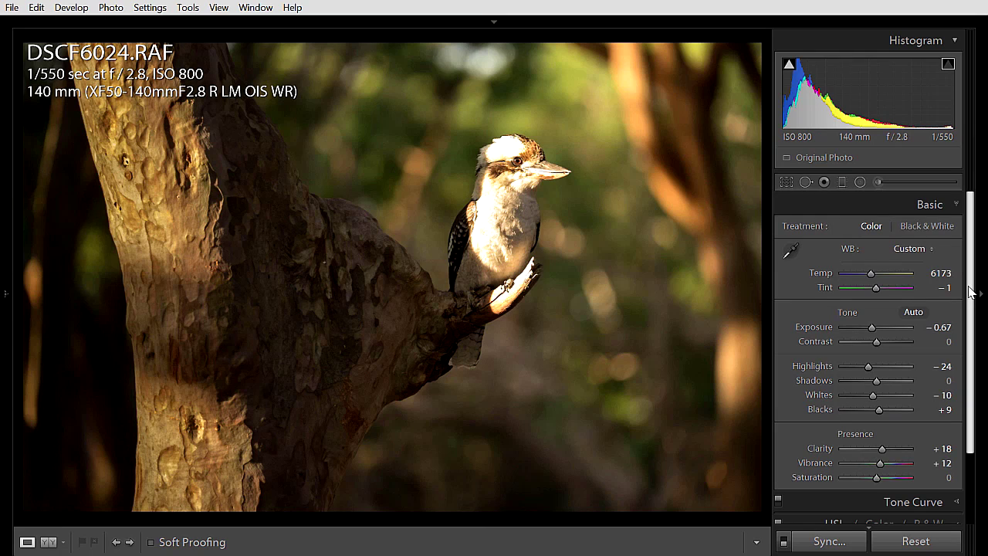
Compare the before and after versions of the photo, including an enlarged view with the adjustment panel hidden, then restore the panel
key(backslash)
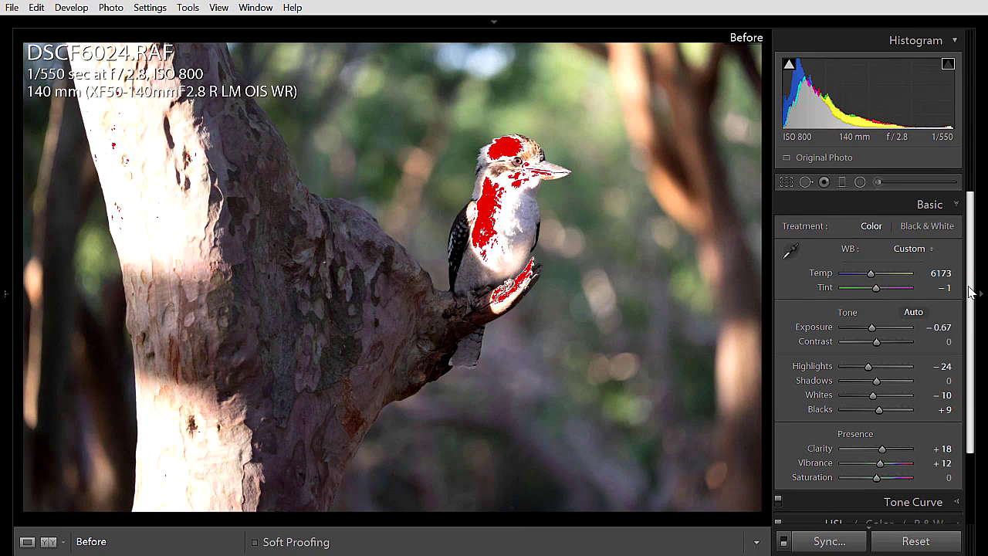
key(backslash)
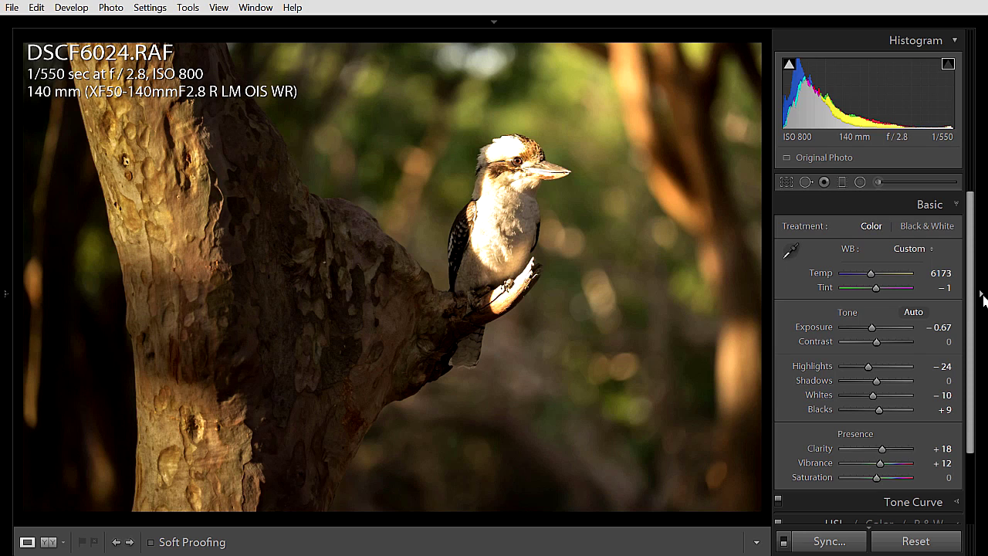
click(983, 296)
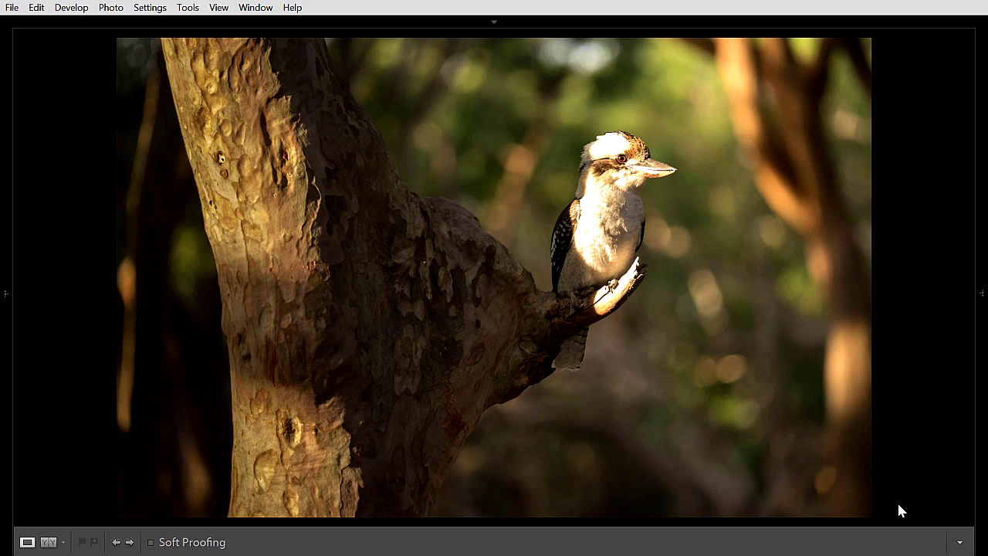
key(backslash)
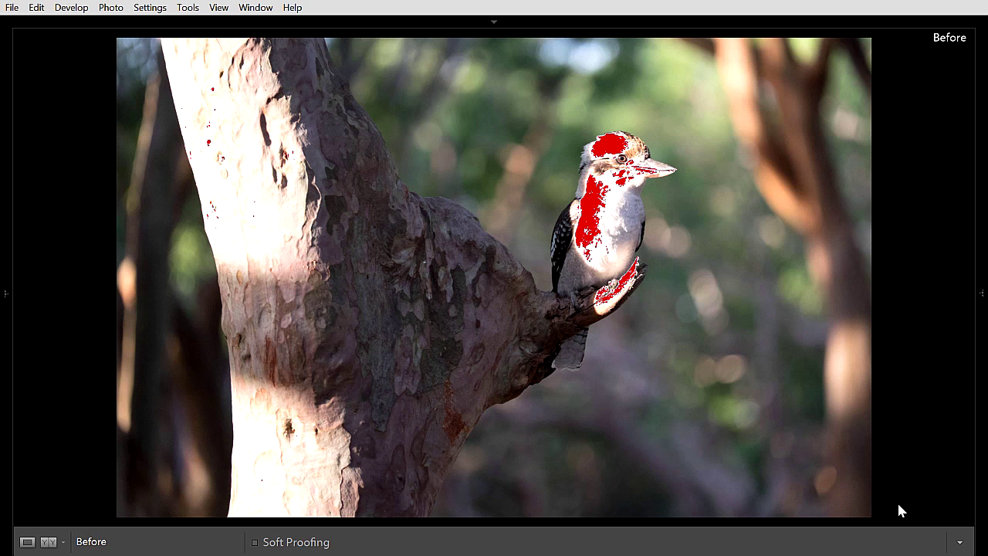
key(backslash)
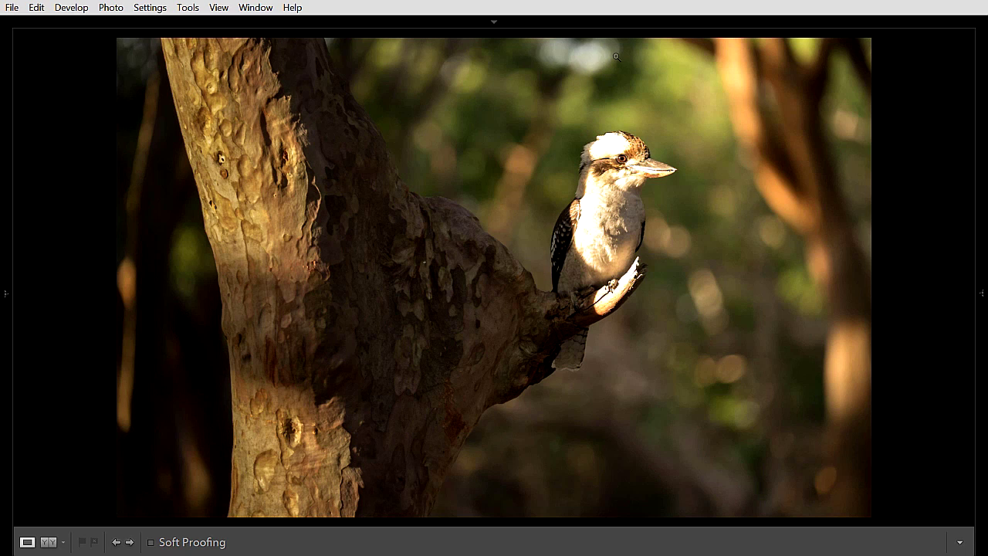
click(982, 296)
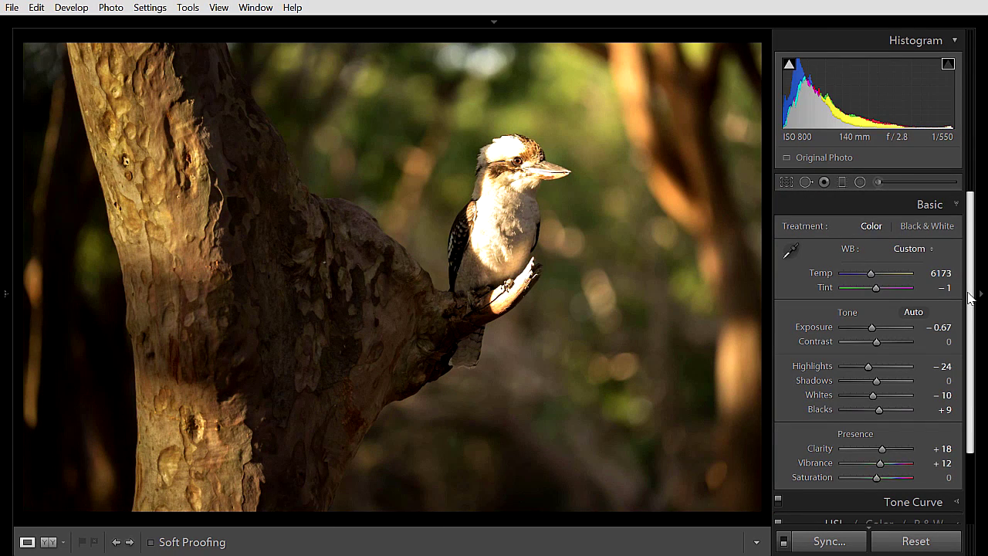
Draw a second radial filter as a wide ellipse and position it over the bright background patch above the bird
click(860, 183)
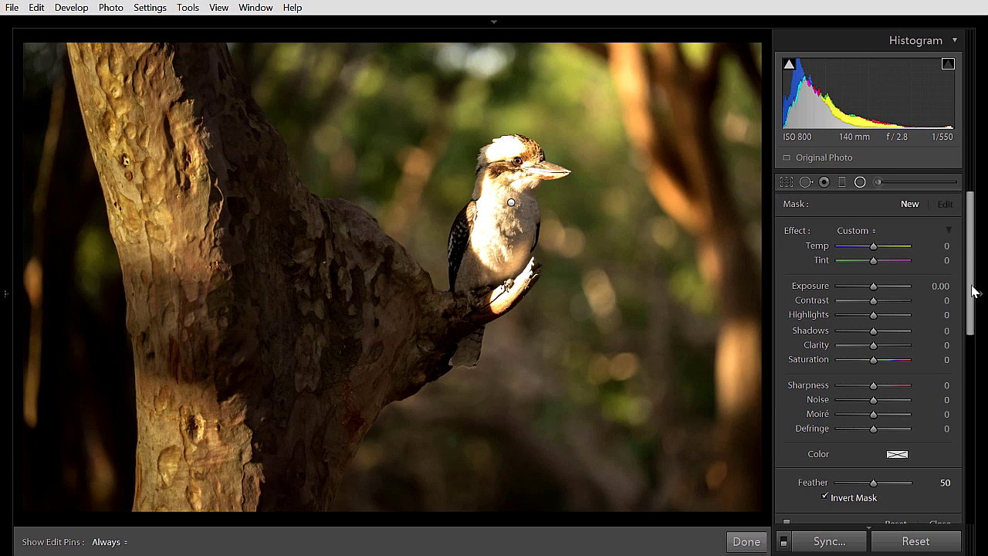
mouse_move(972, 293)
mouse_down()
mouse_move(973, 335)
mouse_move(971, 303)
mouse_up()
drag(515, 83, 450, 54)
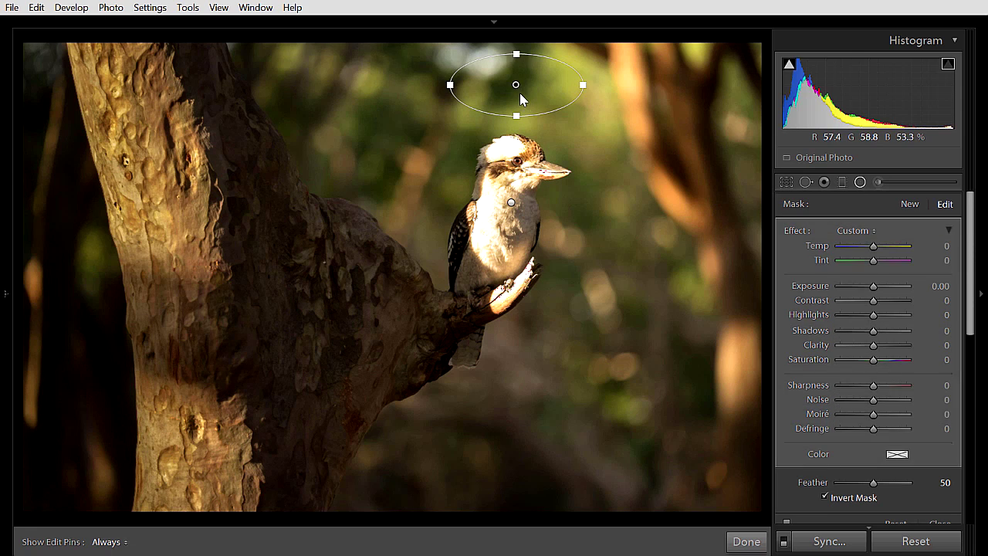
drag(484, 67, 470, 58)
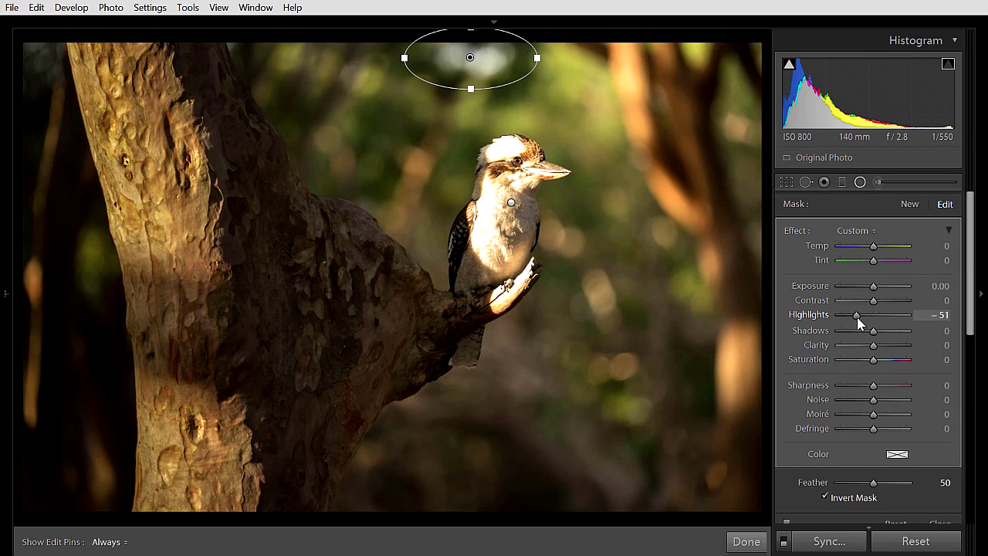
Set the new radial filter's Highlights to −71 and Exposure to −0.49, then close the filter
drag(857, 319, 852, 318)
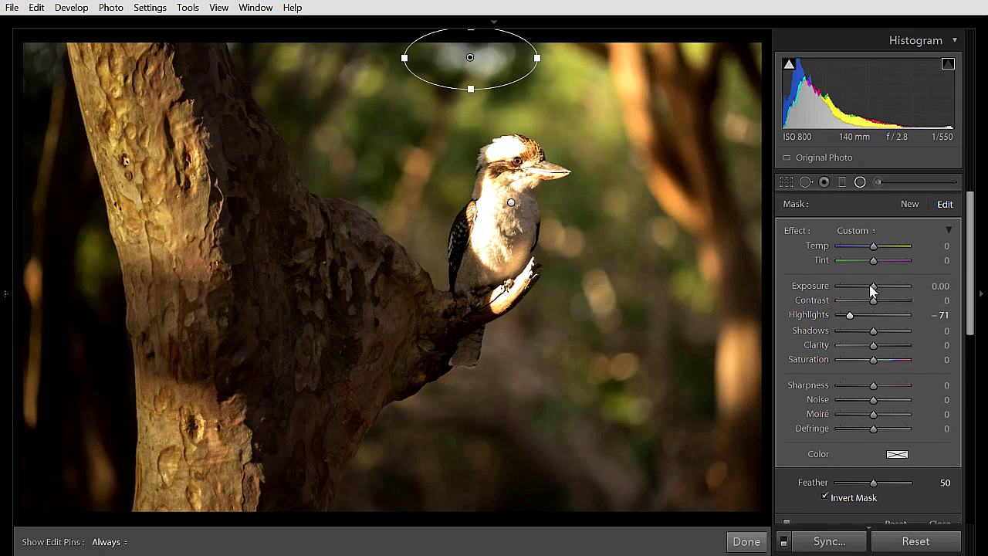
drag(871, 285, 867, 285)
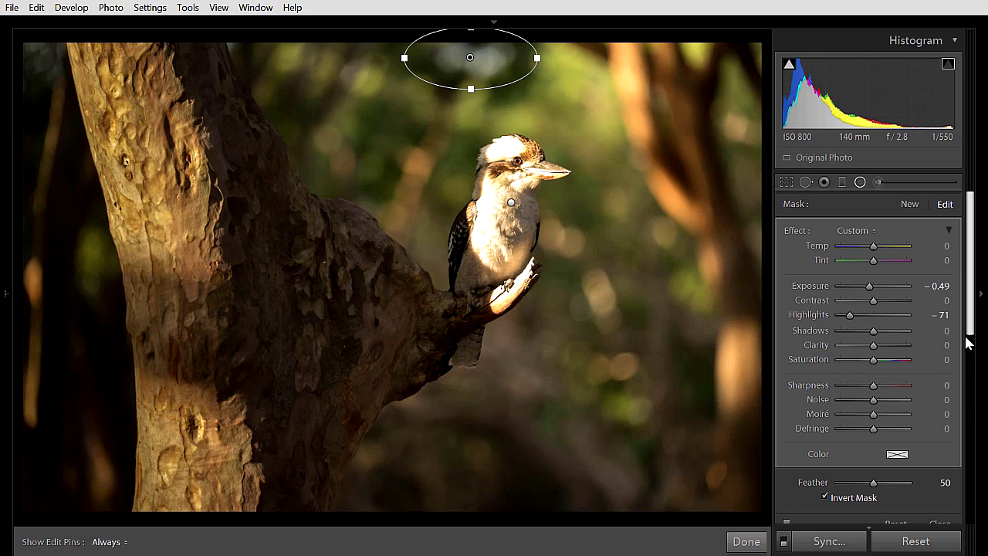
scroll(971, 332, down, 3)
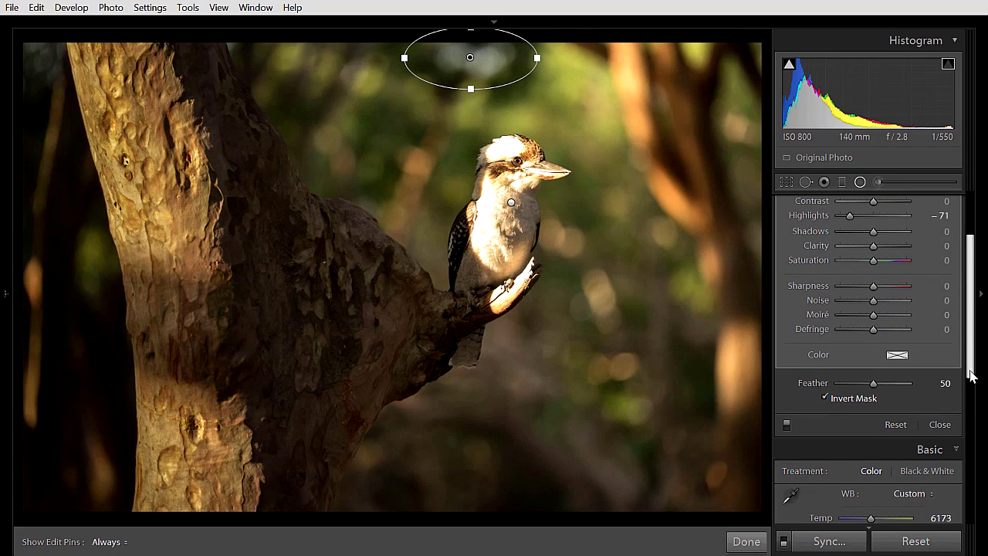
click(940, 425)
click(940, 425)
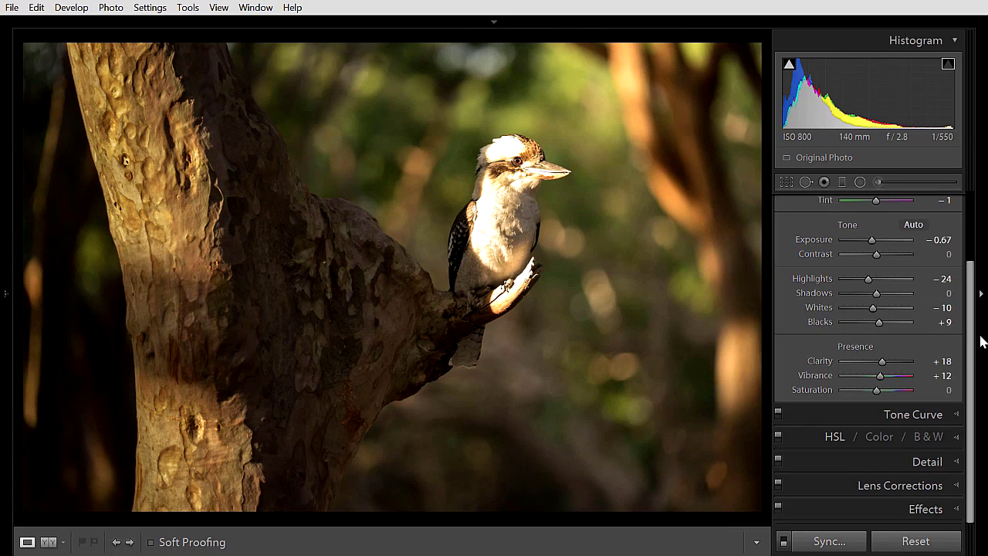
Collapse the Basic settings and compare the finished photo with its before version once more
scroll(973, 282, up, 3)
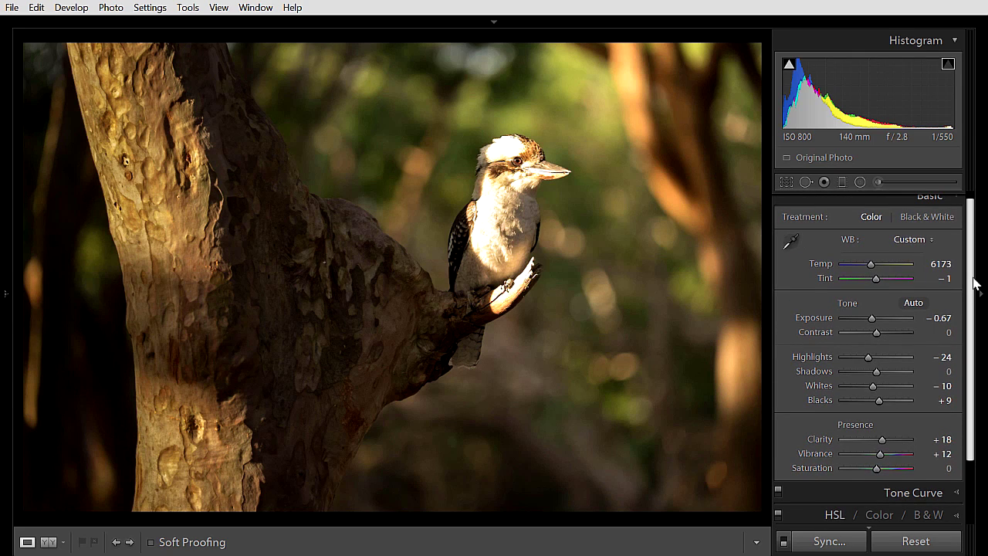
click(952, 204)
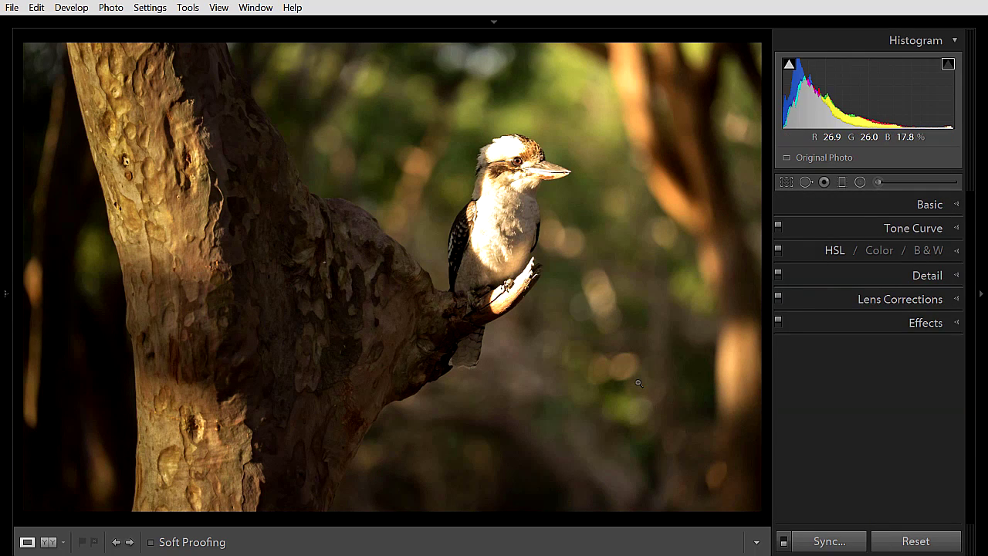
key(backslash)
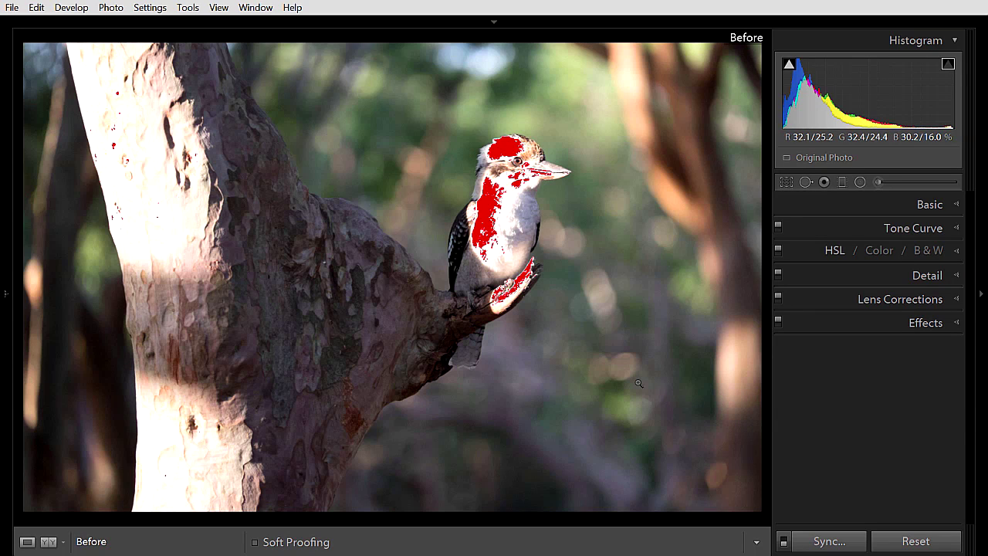
key(backslash)
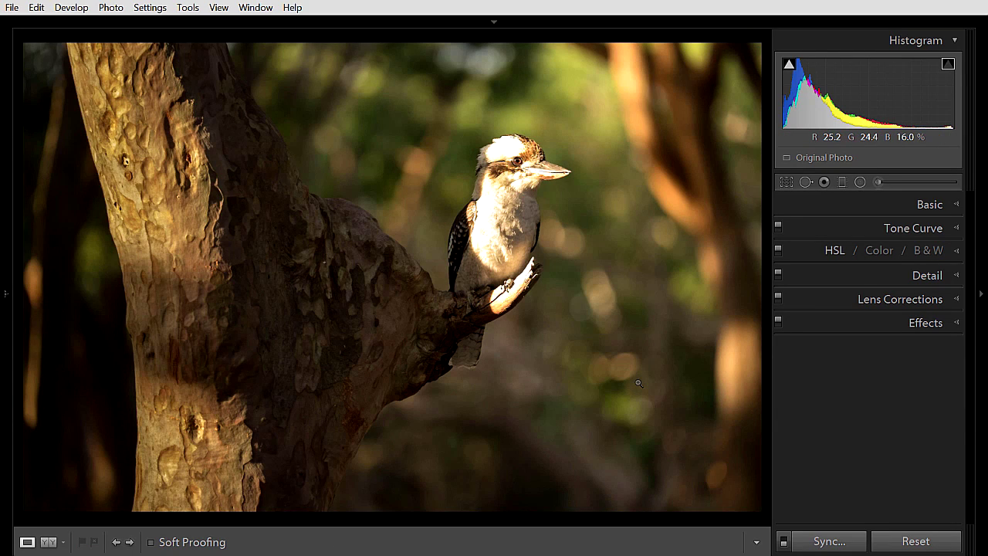